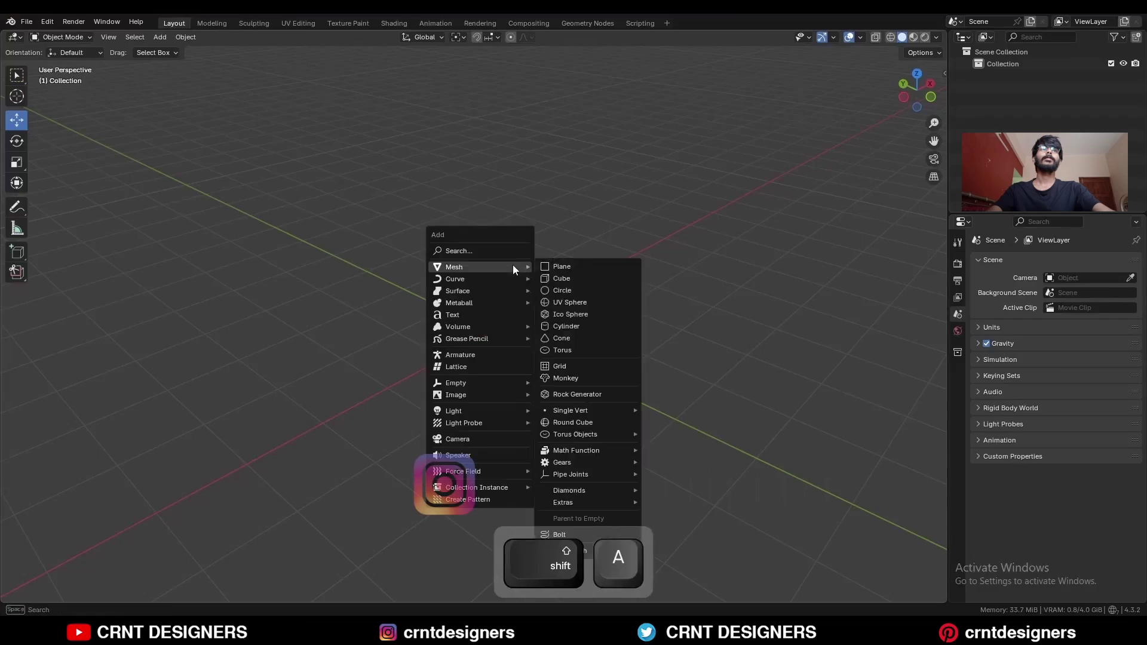
Add a default 32-vertex cylinder at the origin and a second, overlapping cylinder with 12 vertices
{"action": "left_click", "coordinate": [567, 326]}
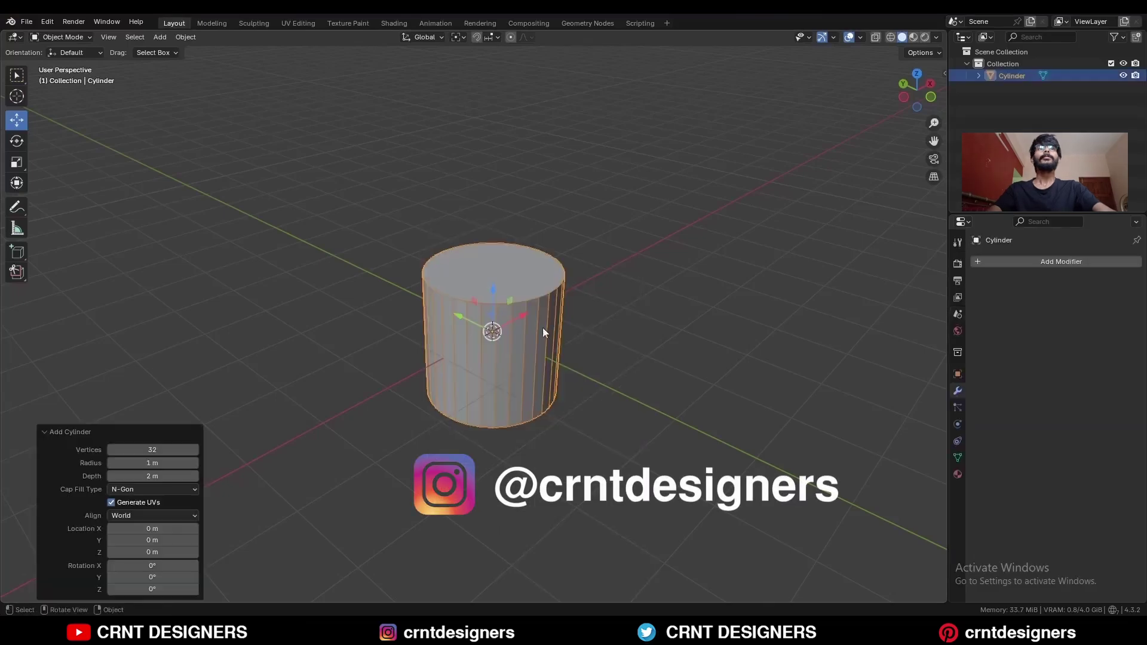
{"action": "key", "text": "alt+a"}
{"action": "key", "text": "shift+a"}
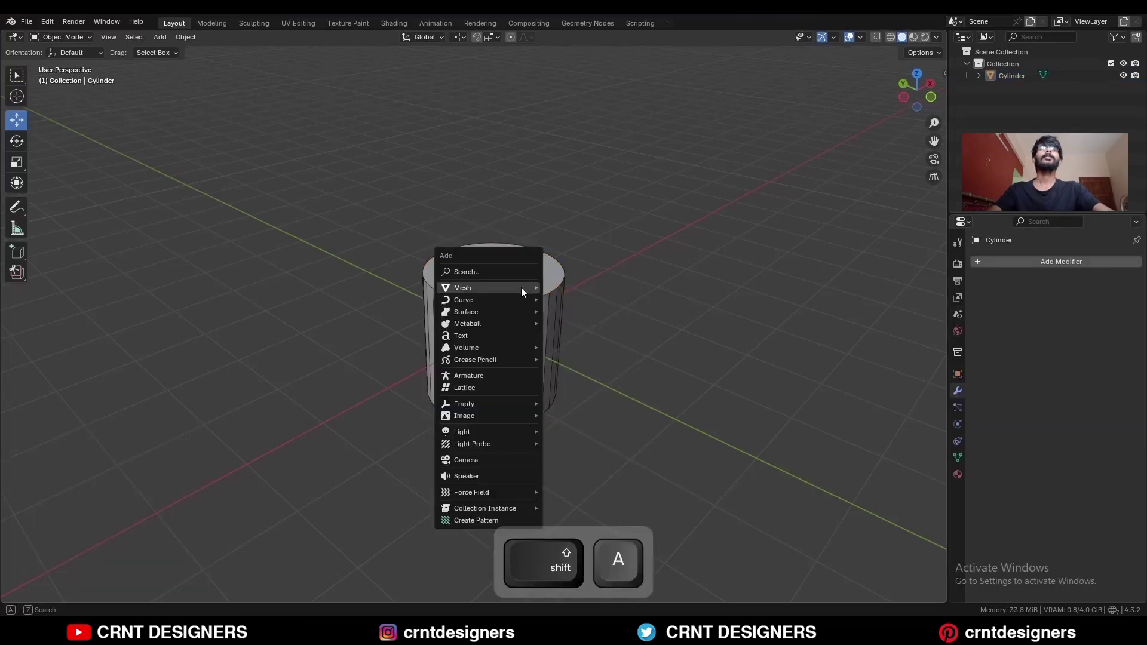
{"action": "mouse_move", "coordinate": [518, 288]}
{"action": "left_click", "coordinate": [600, 346]}
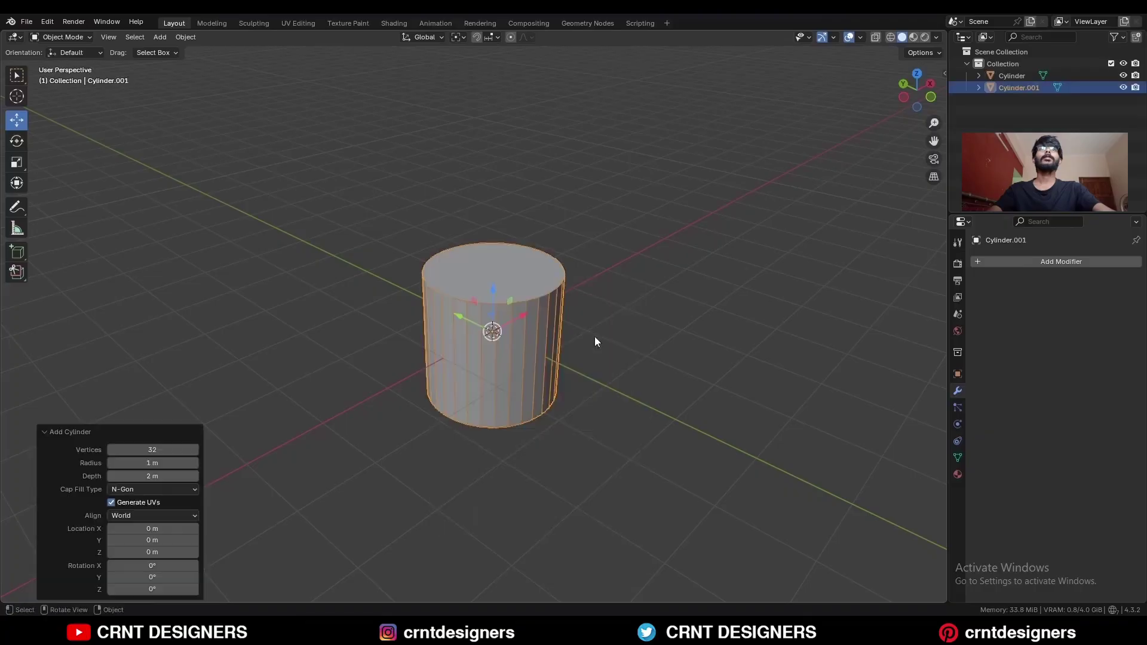
{"action": "type", "text": "1"}
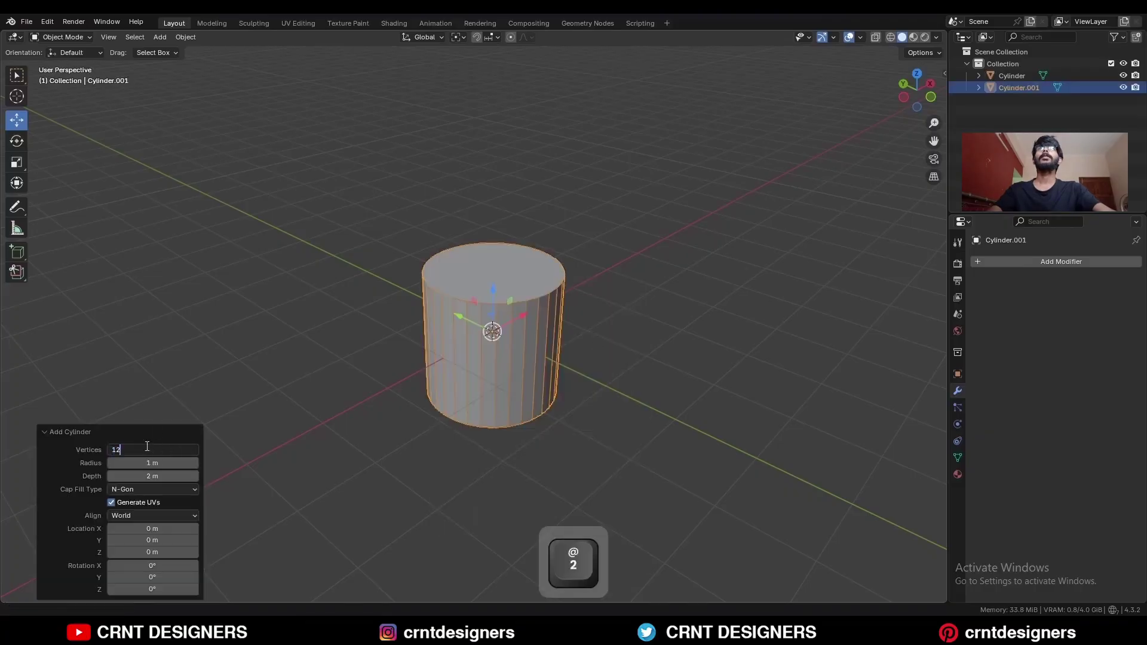
{"action": "type", "text": "2"}
{"action": "key", "text": "Return"}
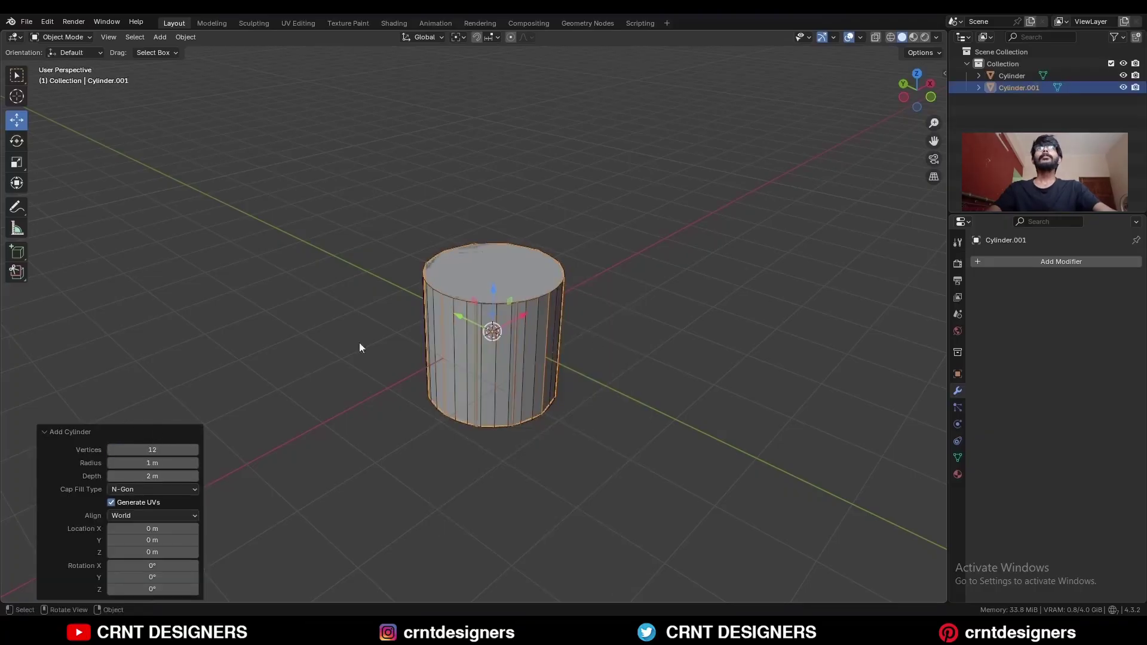
Rotate the 12-sided cylinder 90° in the left orthographic view and move it -2.4 m along Y
{"action": "left_click", "coordinate": [905, 98]}
{"action": "key", "text": "r"}
{"action": "key", "text": "ctrl"}
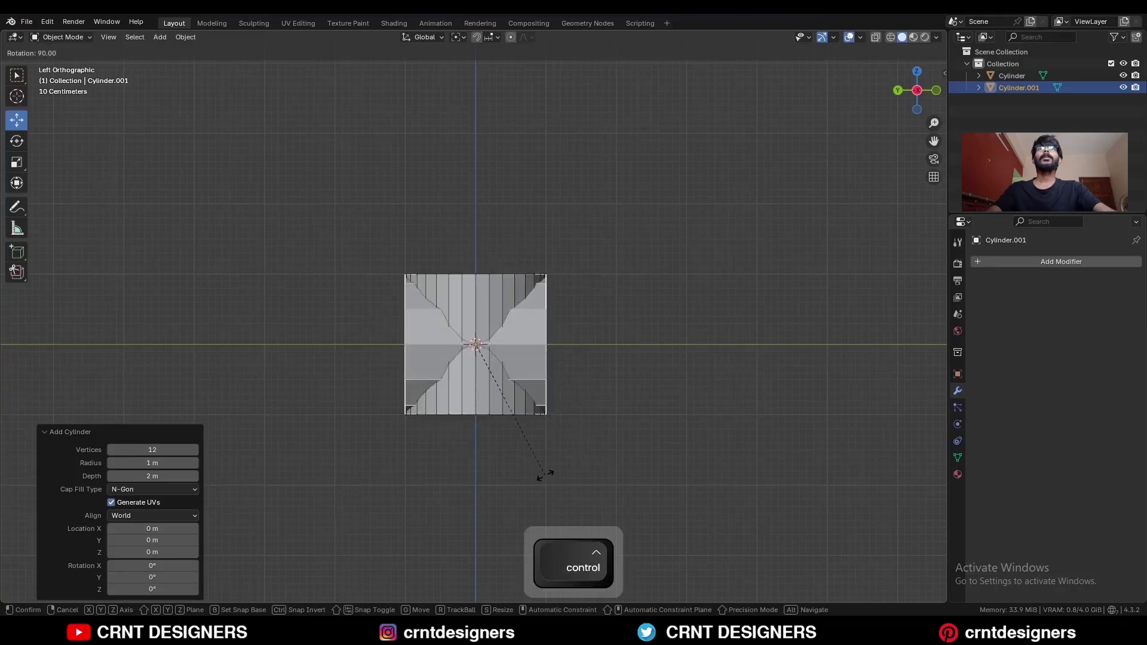
{"action": "left_click", "coordinate": [544, 475]}
{"action": "left_click_drag", "start_coordinate": [444, 342], "coordinate": [629, 347]}
In front view, scale the 12-sided cylinder to 0.3 and again to about 0.76, and lower it about 0.59 m
{"action": "left_click", "coordinate": [937, 90]}
{"action": "key", "text": "s"}
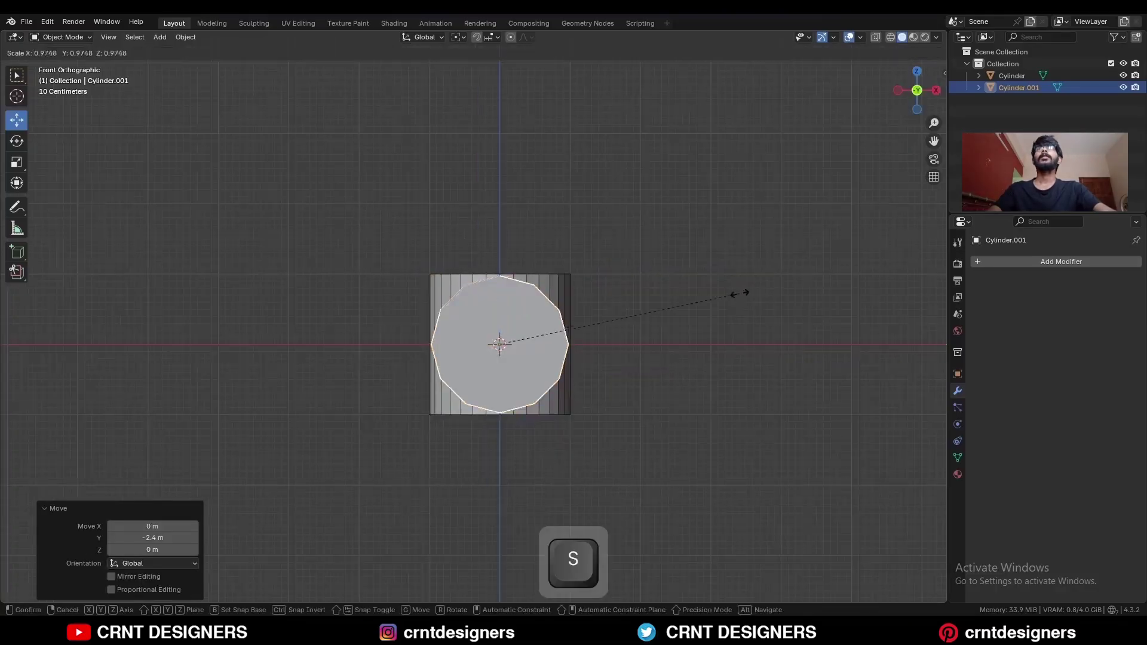
{"action": "left_click", "coordinate": [577, 314], "text": "ctrl"}
{"action": "scroll", "coordinate": [588, 314], "scroll_direction": "up", "scroll_amount": 3}
{"action": "scroll", "coordinate": [588, 315], "scroll_direction": "up", "scroll_amount": 2}
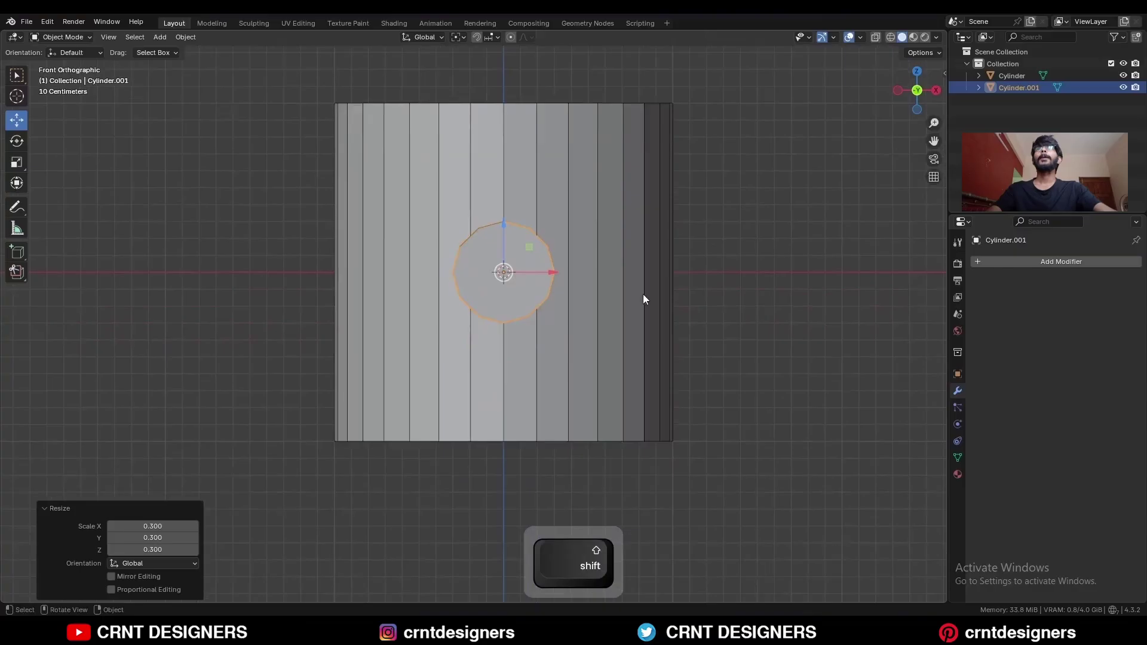
{"action": "key", "text": "s"}
{"action": "left_click", "coordinate": [610, 276]}
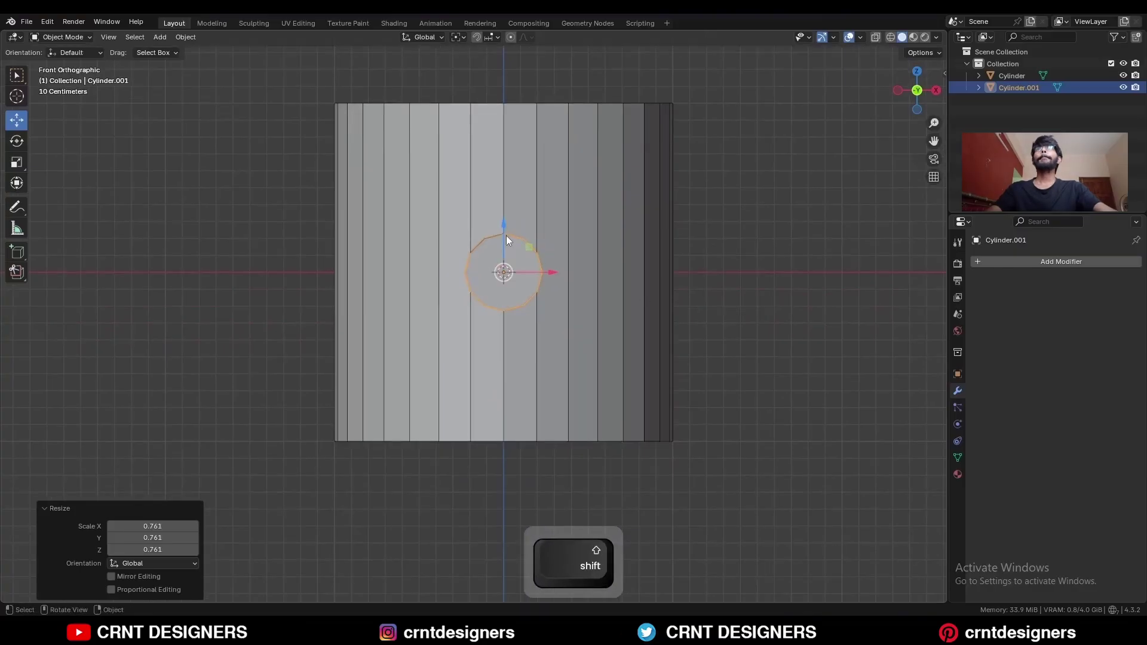
{"action": "left_click_drag", "start_coordinate": [503, 238], "coordinate": [500, 336]}
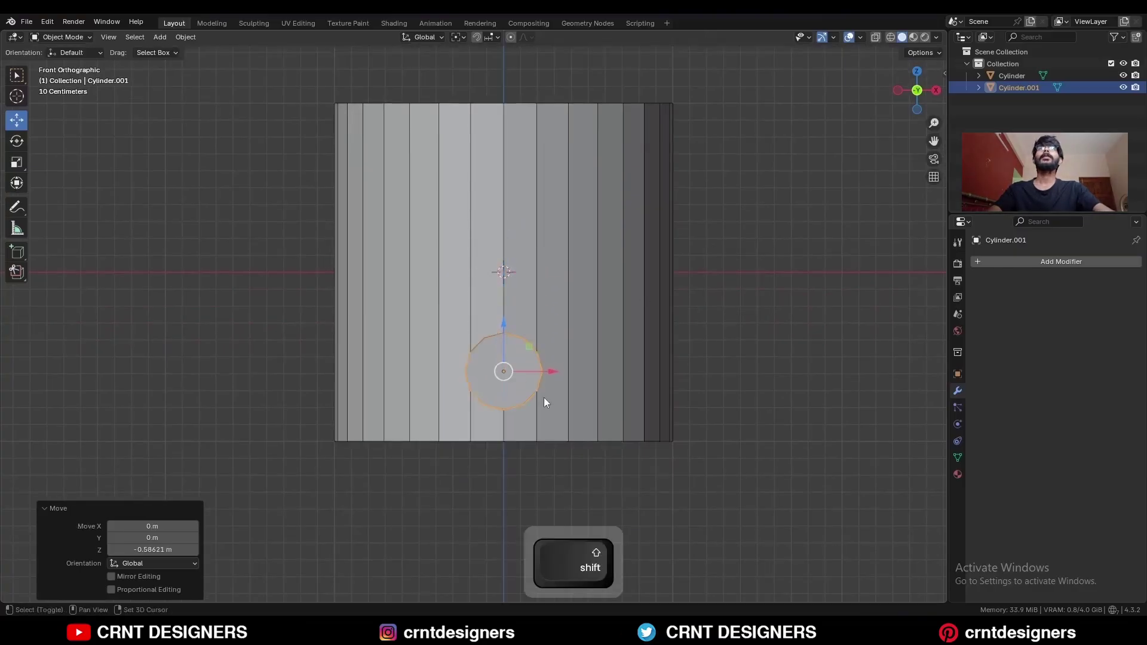
Connect the leftmost and rightmost vertices of the small cylinder's end caps with horizontal edges, splitting each cap in half
{"action": "key", "text": "KP_Decimal"}
{"action": "key", "text": "Tab"}
{"action": "key", "text": "alt+z"}
{"action": "key", "text": "1"}
{"action": "left_click_drag", "start_coordinate": [675, 308], "coordinate": [401, 359]}
{"action": "right_click", "coordinate": [641, 238]}
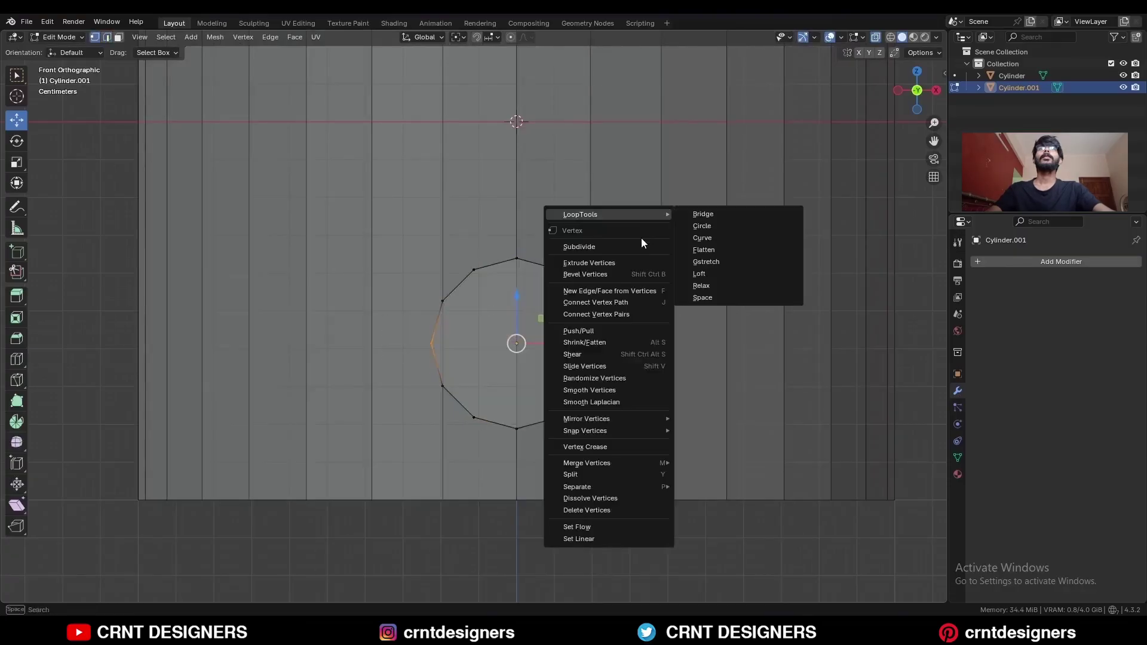
{"action": "left_click", "coordinate": [622, 316]}
Extrude the small cylinder's upper half straight up about 1.6 m to form a tall slot-shaped cutter
{"action": "key", "text": "3"}
{"action": "left_click_drag", "start_coordinate": [660, 242], "coordinate": [480, 306]}
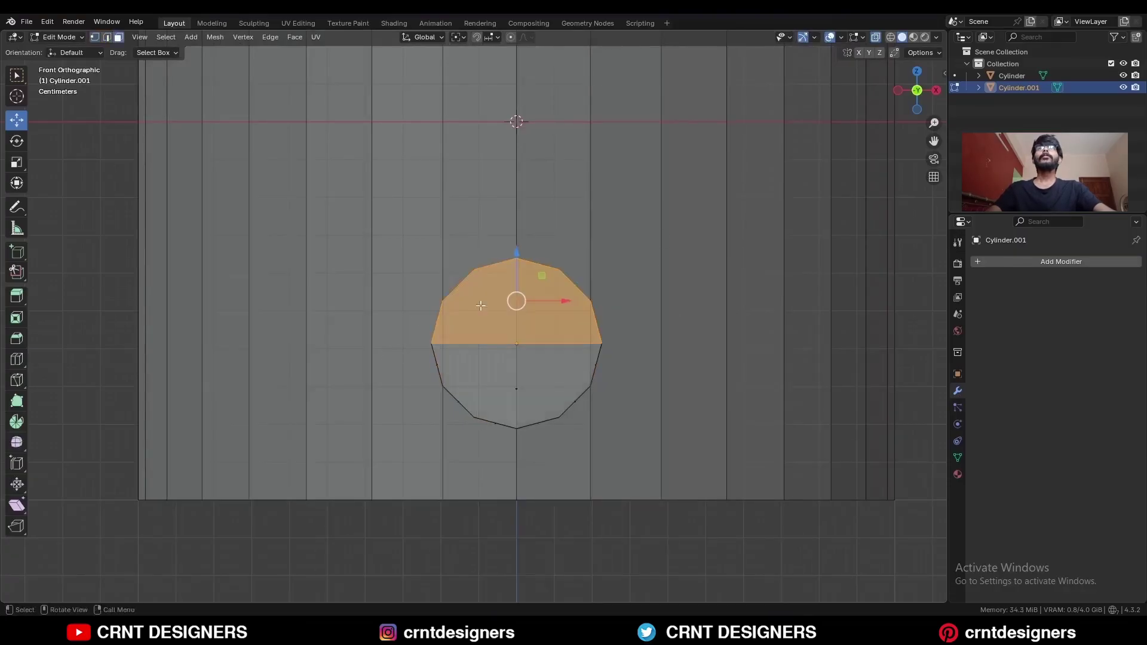
{"action": "middle_click_drag", "start_coordinate": [526, 263], "coordinate": [540, 330], "text": "ctrl"}
{"action": "middle_click_drag", "start_coordinate": [489, 296], "coordinate": [463, 422], "text": "shift"}
{"action": "key", "text": "e"}
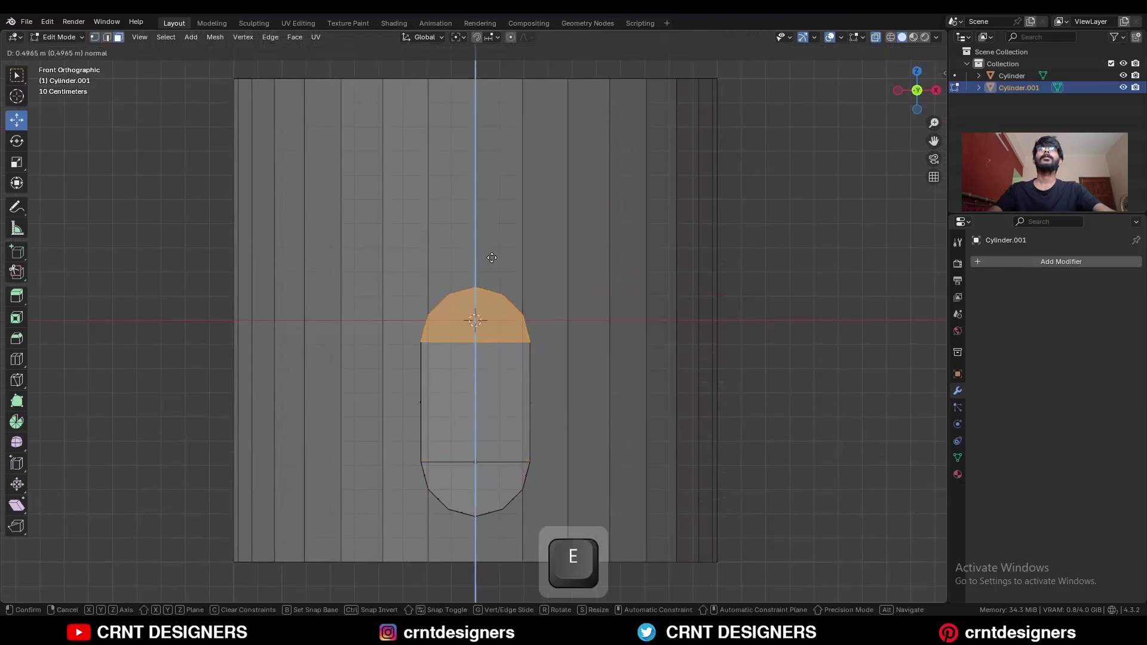
{"action": "right_click", "coordinate": [470, 384]}
{"action": "key", "text": "e"}
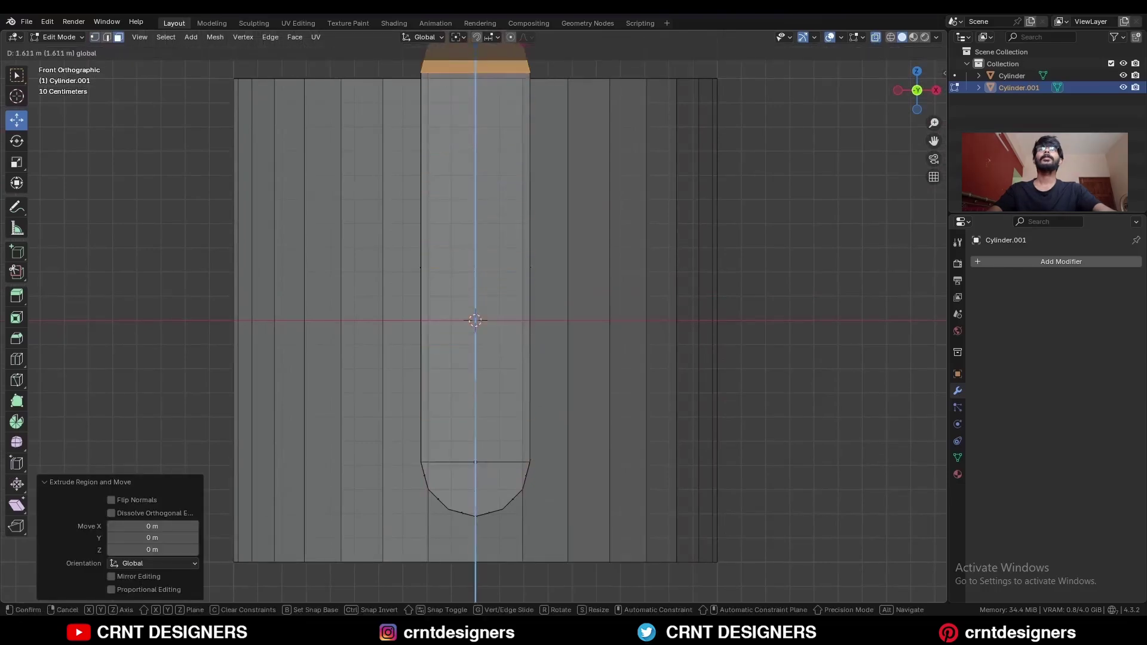
{"action": "left_click", "coordinate": [487, 58]}
{"action": "middle_click_drag", "start_coordinate": [471, 116], "coordinate": [675, 388], "text": "ctrl"}
{"action": "key", "text": "Tab"}
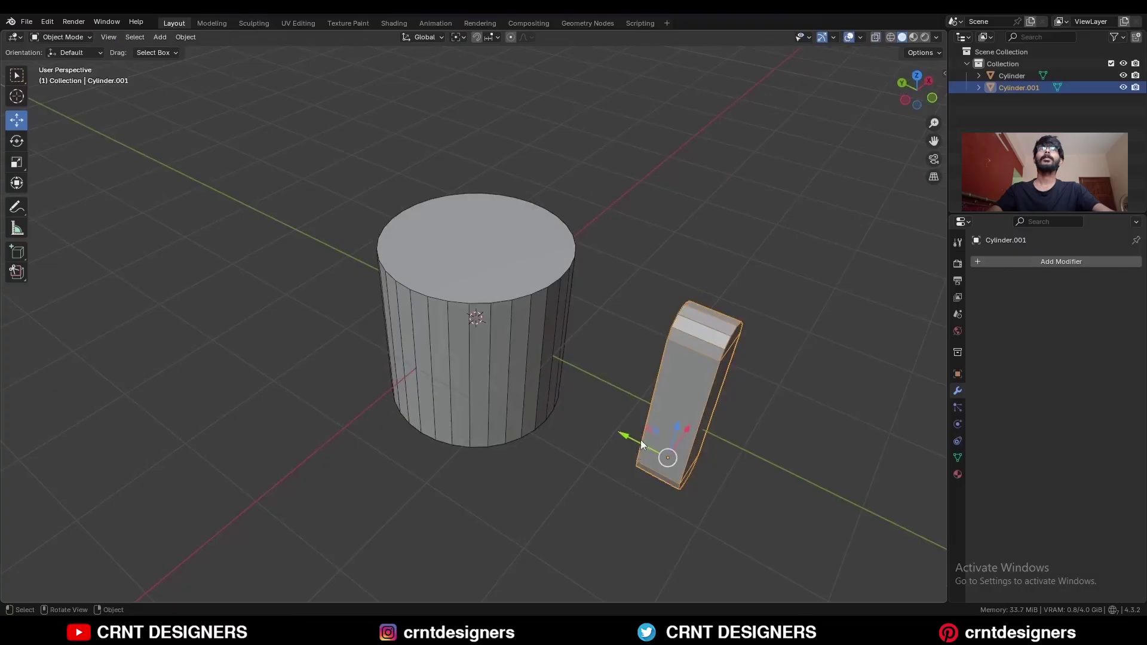
Move the slot-shaped cutter along Y until it overlaps the side of the large cylinder
{"action": "left_click_drag", "start_coordinate": [642, 445], "coordinate": [529, 361]}
{"action": "middle_click_drag", "start_coordinate": [629, 263], "coordinate": [591, 306], "text": "shift"}
{"action": "left_click", "coordinate": [591, 306]}
Bevel the top face of the large cylinder with a width of 0.2 m and one segment
{"action": "left_click", "coordinate": [441, 300]}
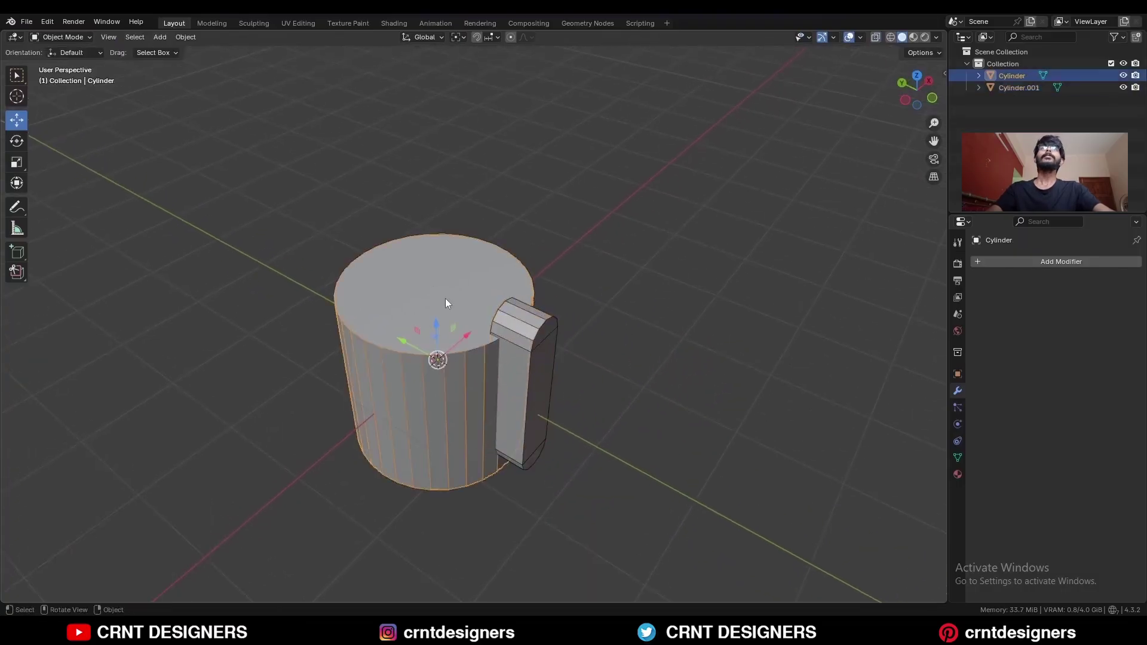
{"action": "key", "text": "Tab"}
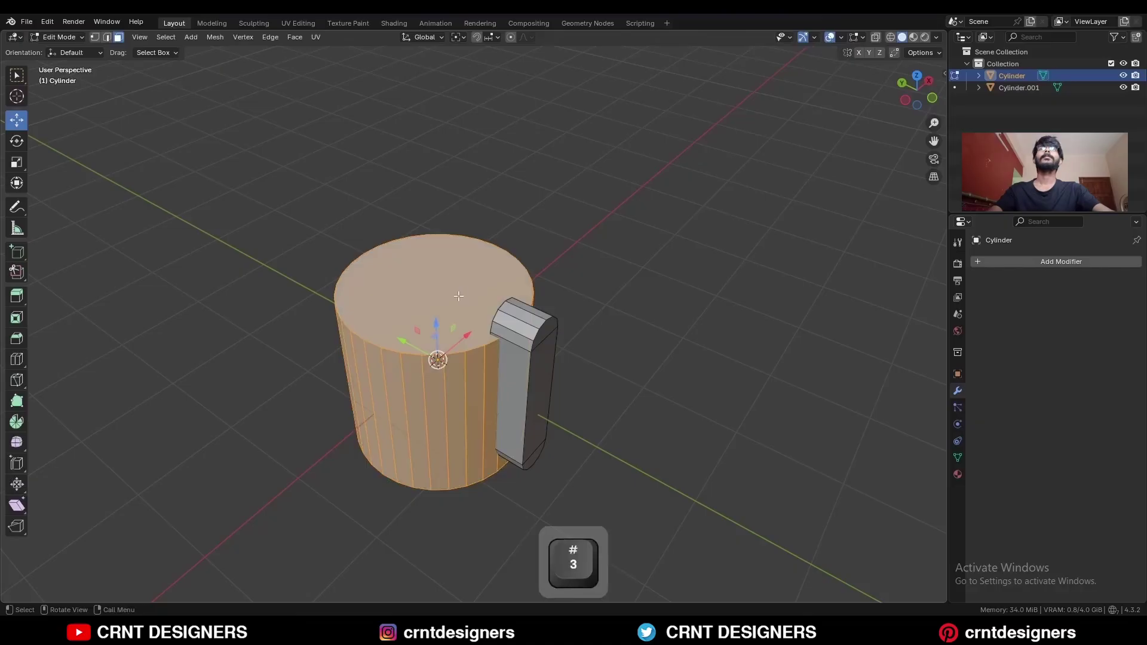
{"action": "left_click", "coordinate": [465, 298]}
{"action": "key", "text": "ctrl+b"}
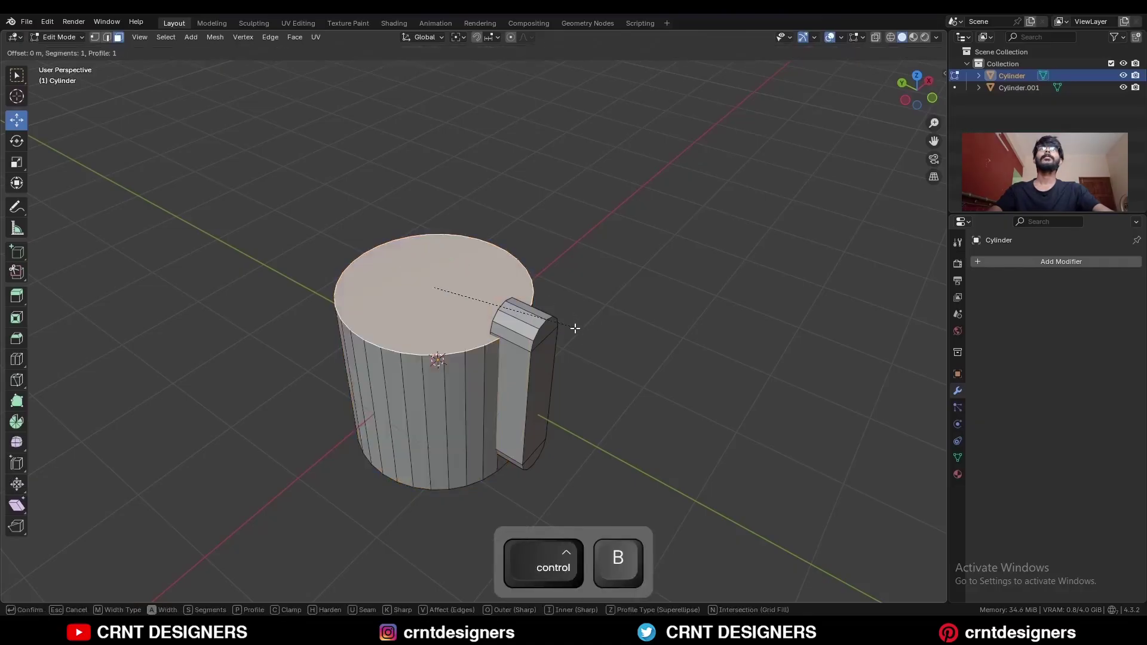
{"action": "left_click", "coordinate": [599, 351]}
Add one centred loop cut around the bevelled band at the top of the large cylinder
{"action": "scroll", "coordinate": [502, 323], "scroll_direction": "up", "scroll_amount": 2}
{"action": "key", "text": "ctrl+r"}
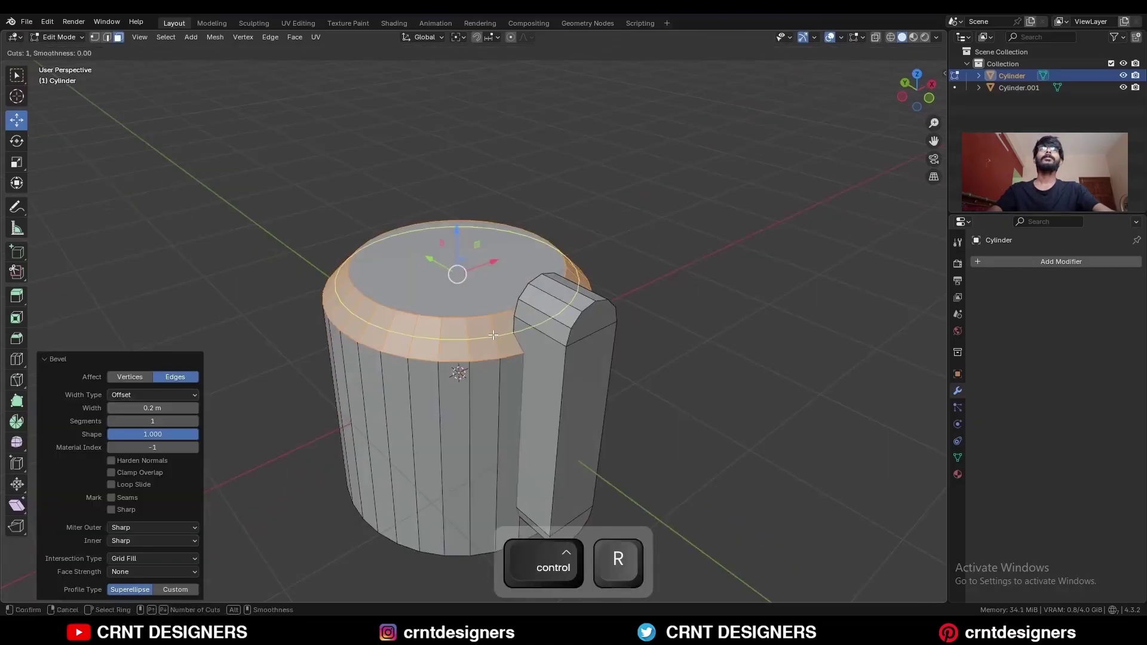
{"action": "left_click", "coordinate": [490, 332]}
{"action": "right_click", "coordinate": [487, 333]}
{"action": "key", "text": "Tab"}
Fine-tune the position of the slot-shaped cutter against the side of the large cylinder
{"action": "scroll", "coordinate": [574, 340], "scroll_direction": "up", "scroll_amount": 2}
{"action": "left_click", "coordinate": [604, 343]}
{"action": "middle_click_drag", "start_coordinate": [604, 346], "coordinate": [567, 339]}
{"action": "middle_click_drag", "start_coordinate": [539, 466], "coordinate": [561, 446], "text": "ctrl"}
{"action": "middle_click_drag", "start_coordinate": [495, 466], "coordinate": [459, 424], "text": "shift"}
{"action": "left_click_drag", "start_coordinate": [515, 517], "coordinate": [511, 508]}
{"action": "scroll", "coordinate": [530, 463], "scroll_direction": "down", "scroll_amount": 2}
{"action": "middle_click_drag", "start_coordinate": [530, 464], "coordinate": [518, 461]}
Subtract the slot-shaped cutter from the large cylinder with a Boolean Difference
{"action": "left_click", "coordinate": [621, 335]}
{"action": "left_click", "coordinate": [446, 237]}
{"action": "left_click", "coordinate": [439, 216], "text": "shift"}
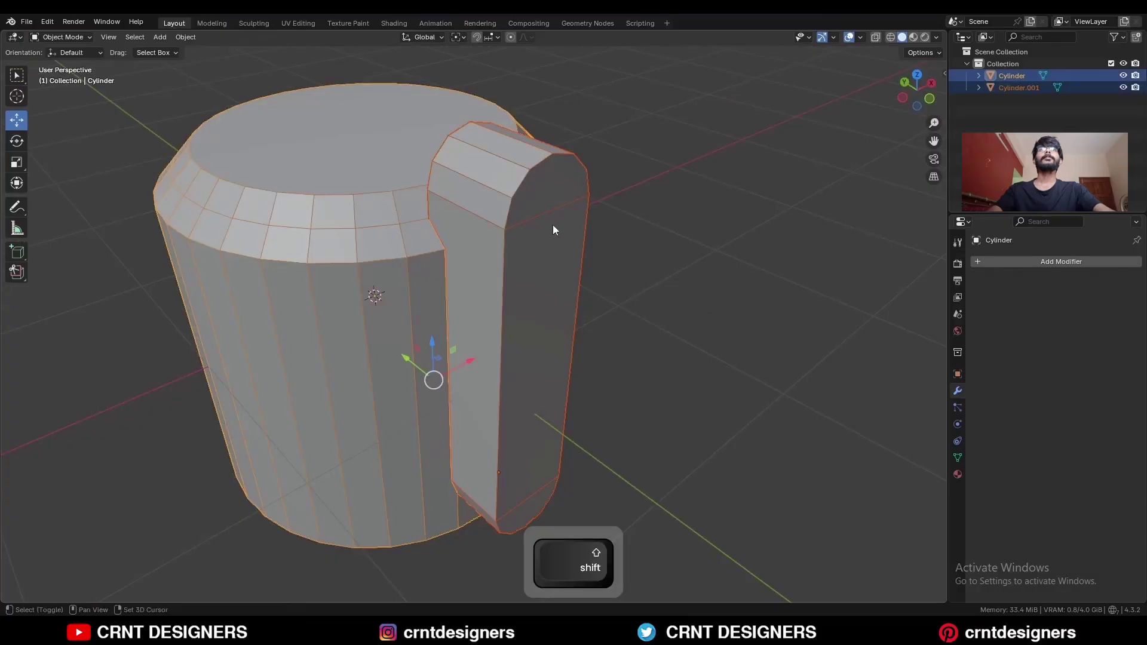
{"action": "key", "text": "shift+q"}
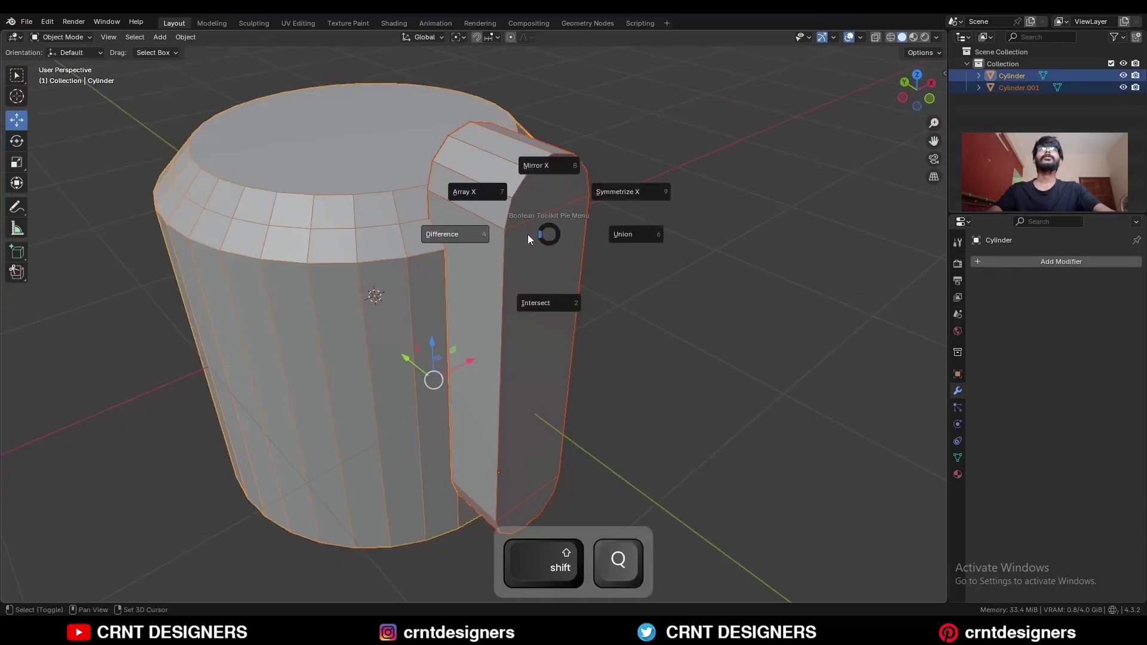
{"action": "left_click", "coordinate": [454, 235]}
Delete the bottom and top cap faces of the large cylinder
{"action": "left_click", "coordinate": [637, 228]}
{"action": "key", "text": "Tab"}
{"action": "middle_click_drag", "start_coordinate": [637, 228], "coordinate": [636, 390]}
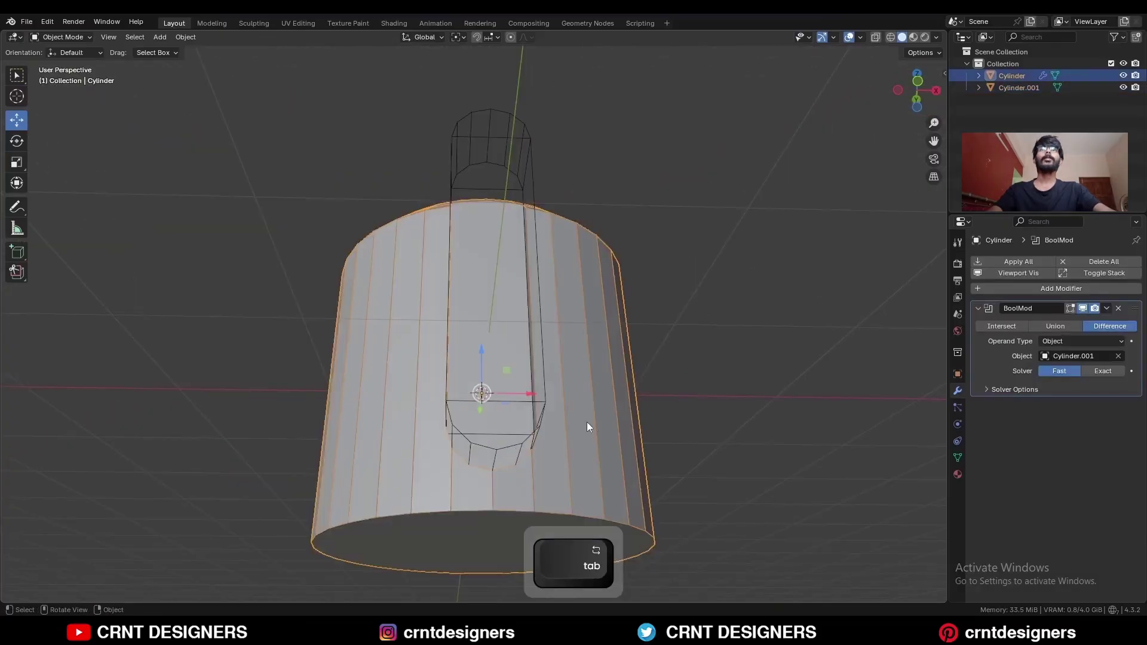
{"action": "left_click", "coordinate": [455, 532]}
{"action": "middle_click_drag", "start_coordinate": [559, 348], "coordinate": [551, 470]}
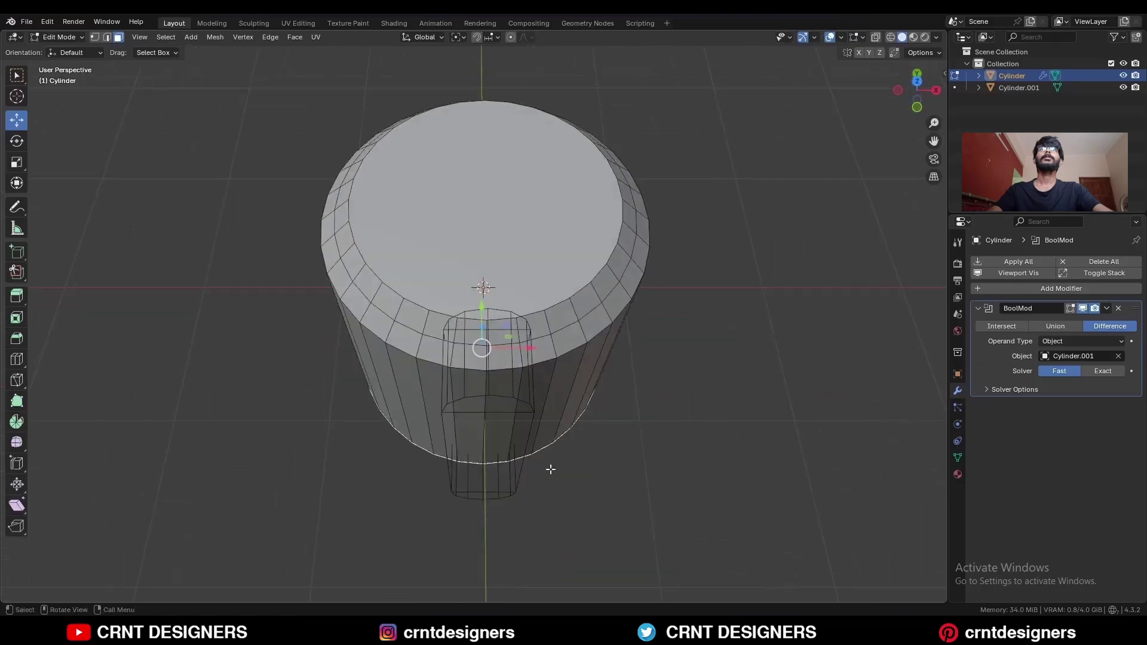
{"action": "left_click", "coordinate": [497, 233], "text": "shift"}
{"action": "key", "text": "x"}
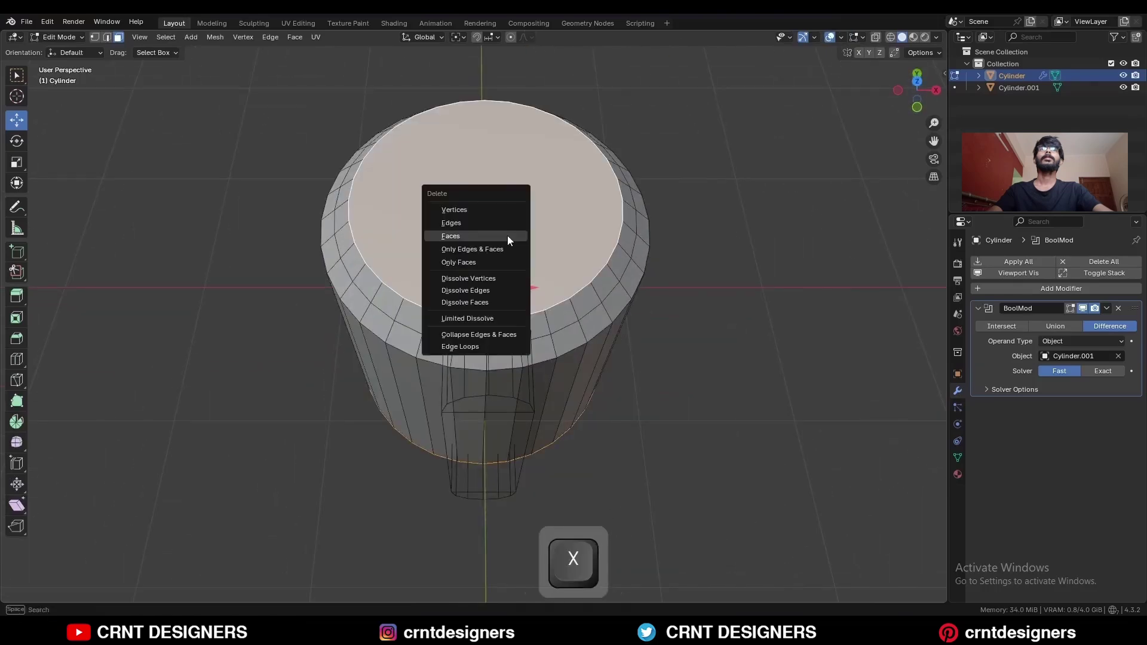
{"action": "left_click", "coordinate": [507, 239]}
Apply a full edge crease of 1.000 to the edge loop below the bevelled band of the large cylinder
{"action": "middle_click_drag", "start_coordinate": [507, 239], "coordinate": [495, 299]}
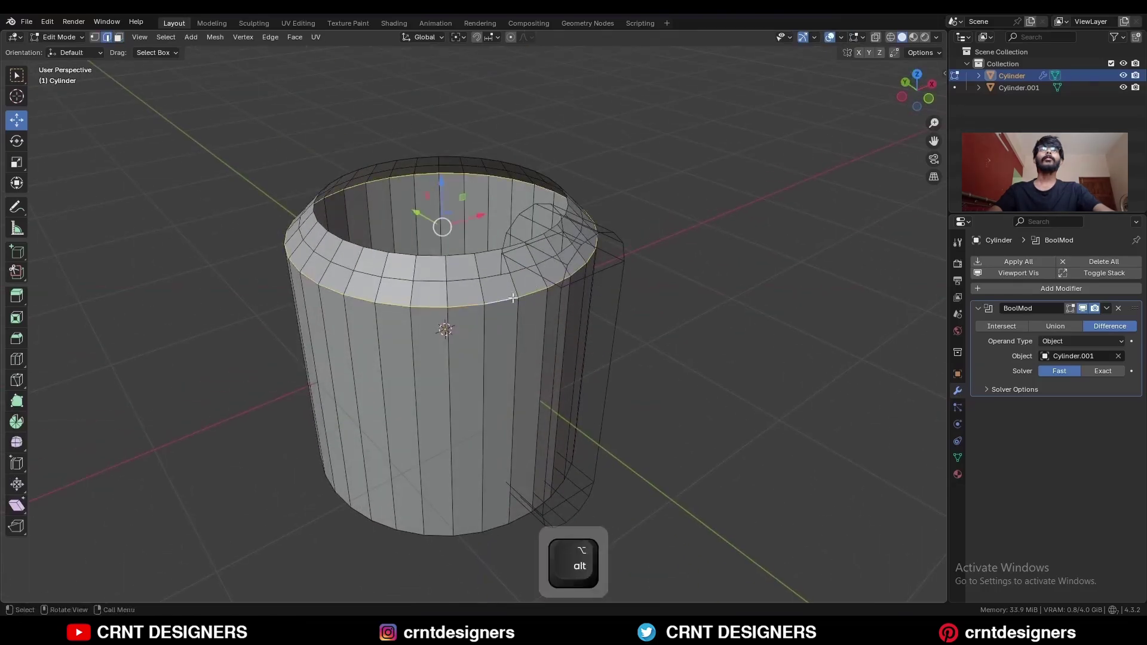
{"action": "key", "text": "shift+e"}
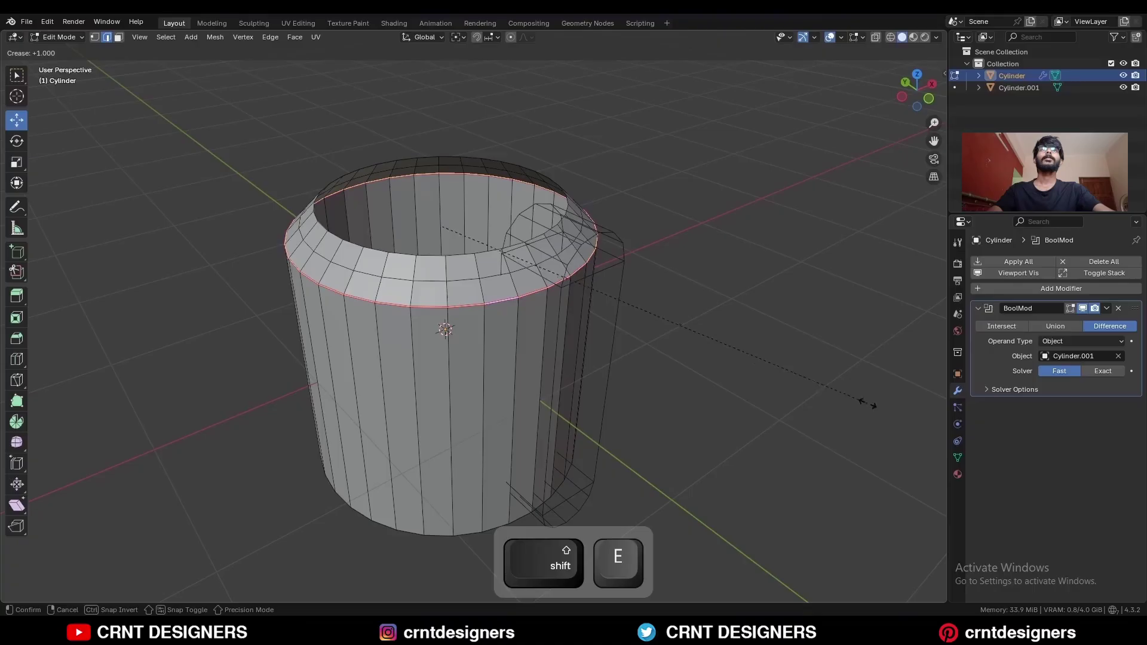
{"action": "left_click", "coordinate": [925, 426]}
{"action": "key", "text": "Tab"}
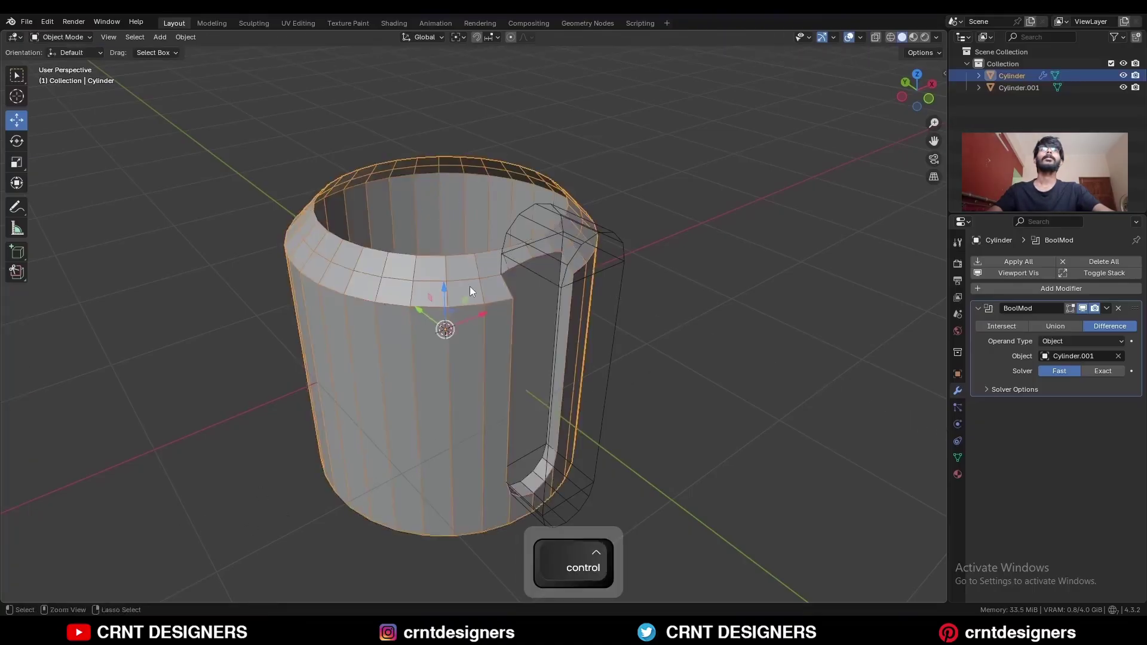
Add a level 1 Subdivision modifier to the large cylinder and apply it
{"action": "key", "text": "ctrl+1"}
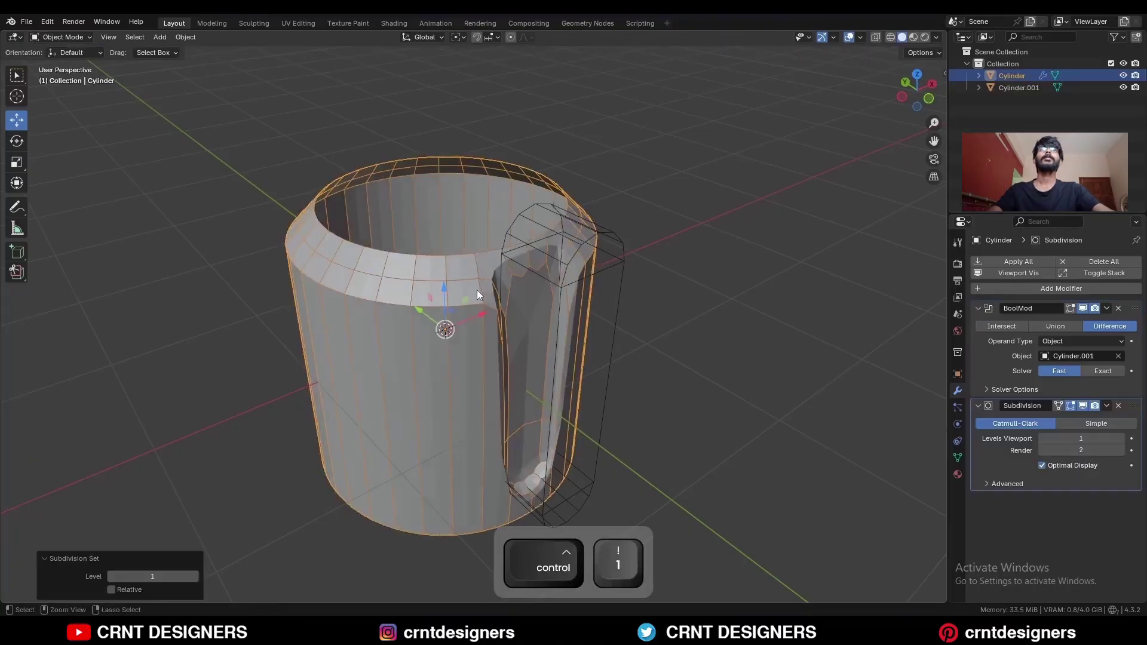
{"action": "left_click", "coordinate": [1106, 406]}
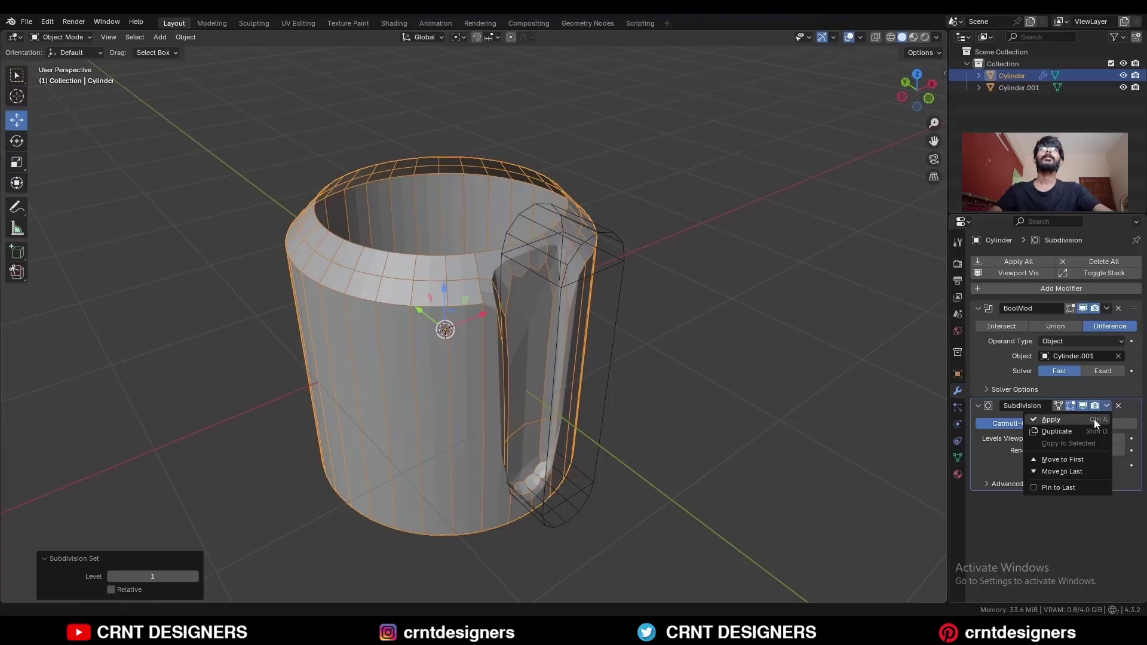
{"action": "left_click", "coordinate": [1093, 419]}
Dissolve the two extra edge loops on the bevelled band and the one around the middle of the cylinder's body
{"action": "middle_click_drag", "start_coordinate": [562, 310], "coordinate": [522, 222]}
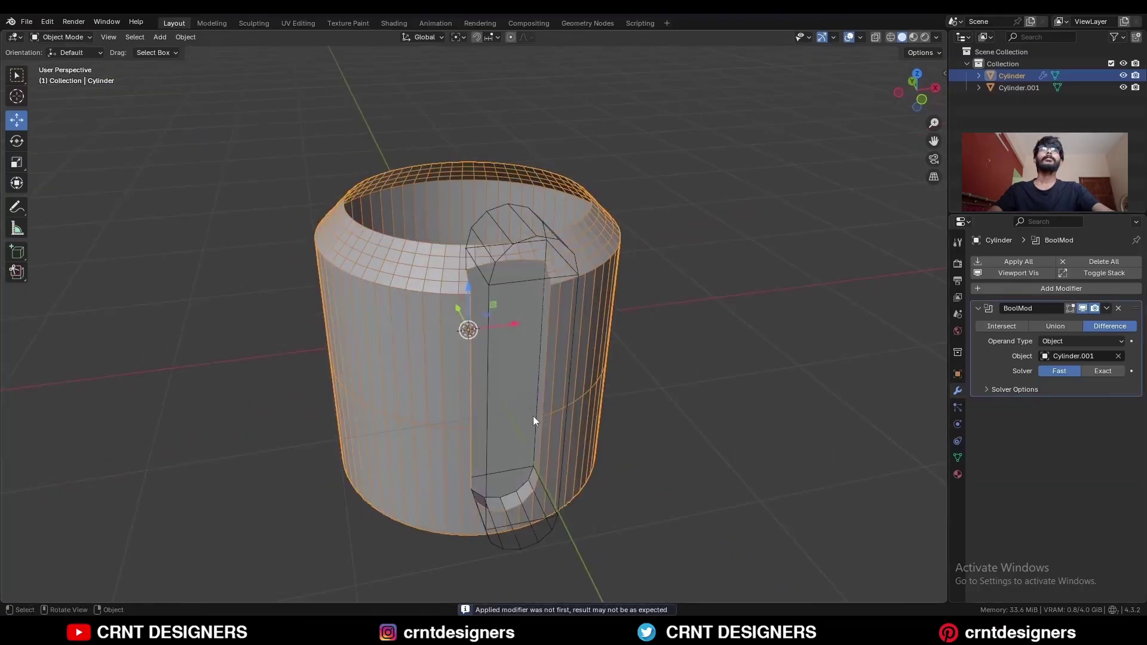
{"action": "middle_click_drag", "start_coordinate": [533, 416], "coordinate": [554, 406]}
{"action": "scroll", "coordinate": [576, 379], "scroll_direction": "up", "scroll_amount": 3}
{"action": "key", "text": "Tab"}
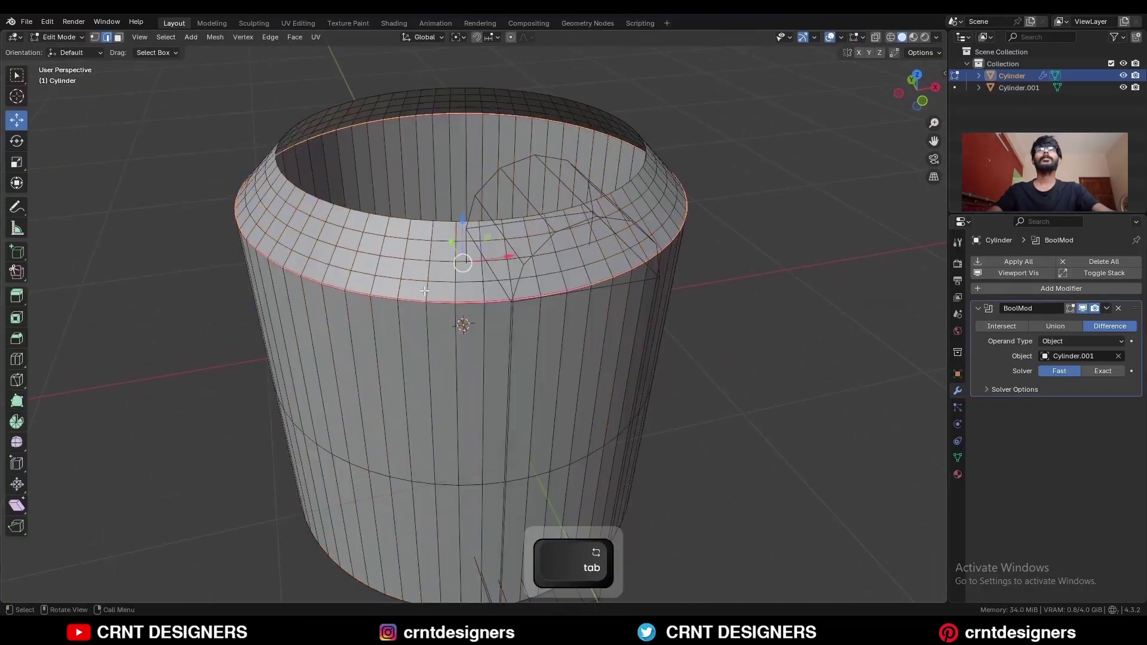
{"action": "middle_click_drag", "start_coordinate": [425, 291], "coordinate": [462, 276]}
{"action": "left_click", "coordinate": [461, 276], "text": "alt"}
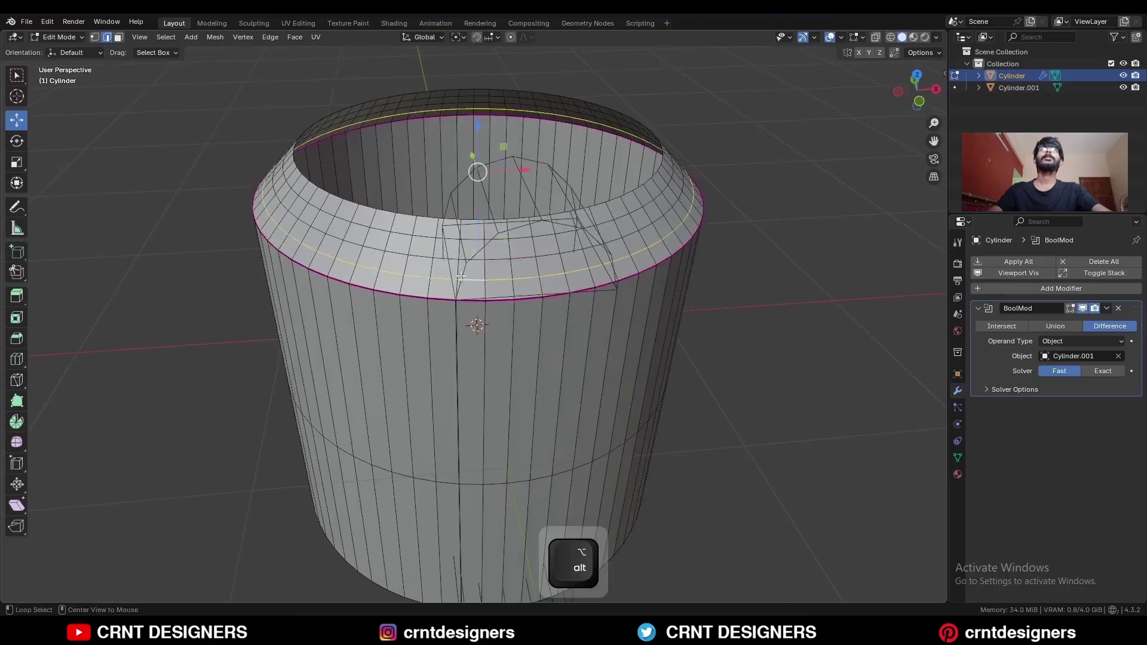
{"action": "key", "text": "ctrl+x"}
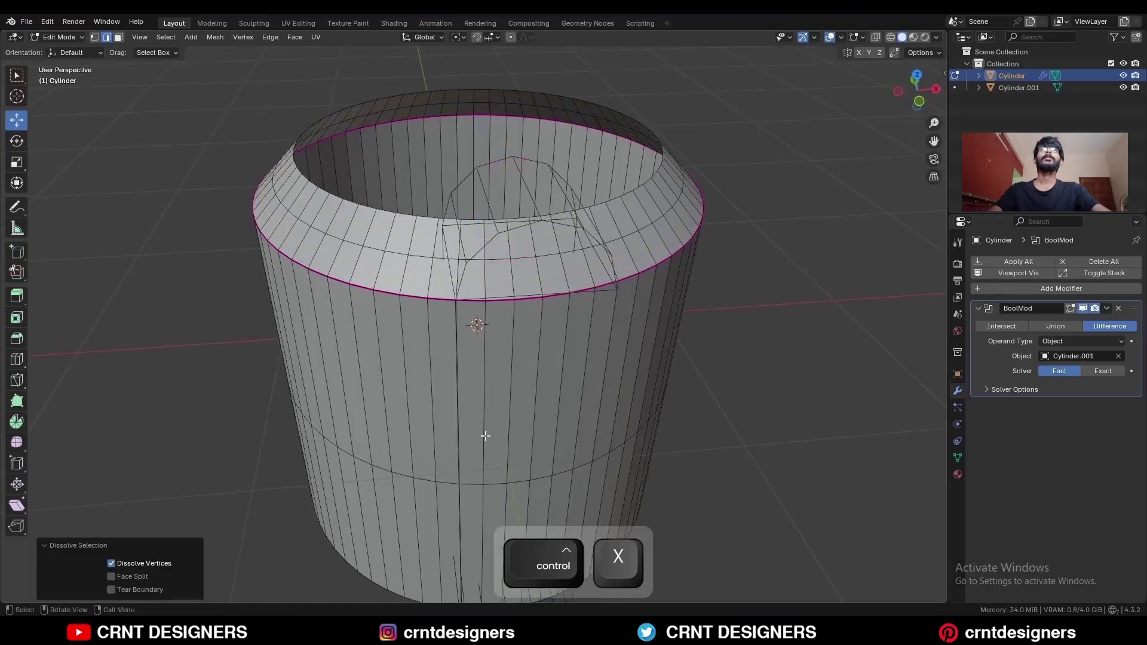
{"action": "left_click", "coordinate": [477, 470], "text": "alt"}
{"action": "key", "text": "ctrl+x"}
{"action": "key", "text": "Tab"}
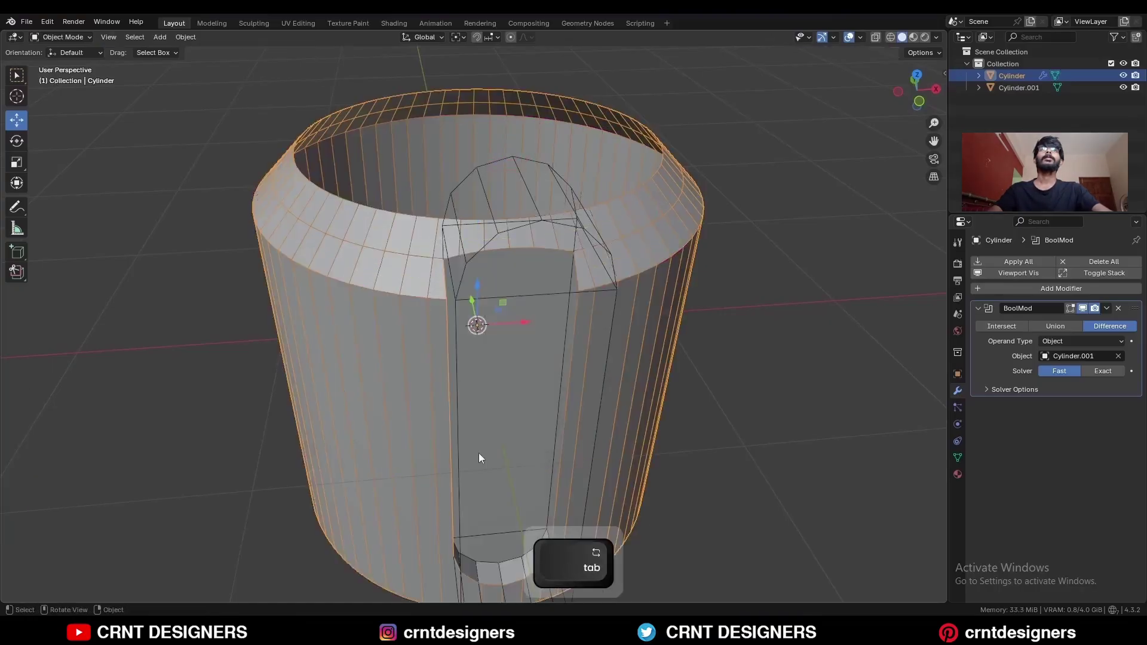
{"action": "scroll", "coordinate": [490, 358], "scroll_direction": "up", "scroll_amount": 2}
{"action": "middle_click_drag", "start_coordinate": [456, 372], "coordinate": [457, 305]}
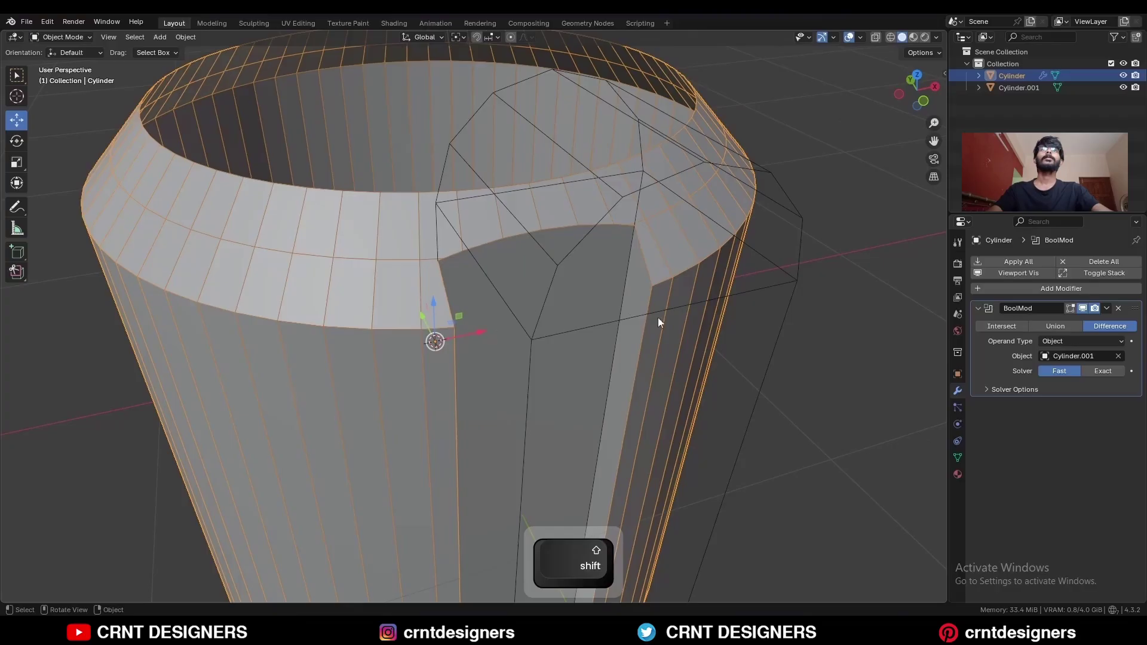
Apply the Boolean difference modifier on the large cylinder and delete the slot cutter cylinder
{"action": "left_click", "coordinate": [1104, 310]}
{"action": "left_click", "coordinate": [1097, 322]}
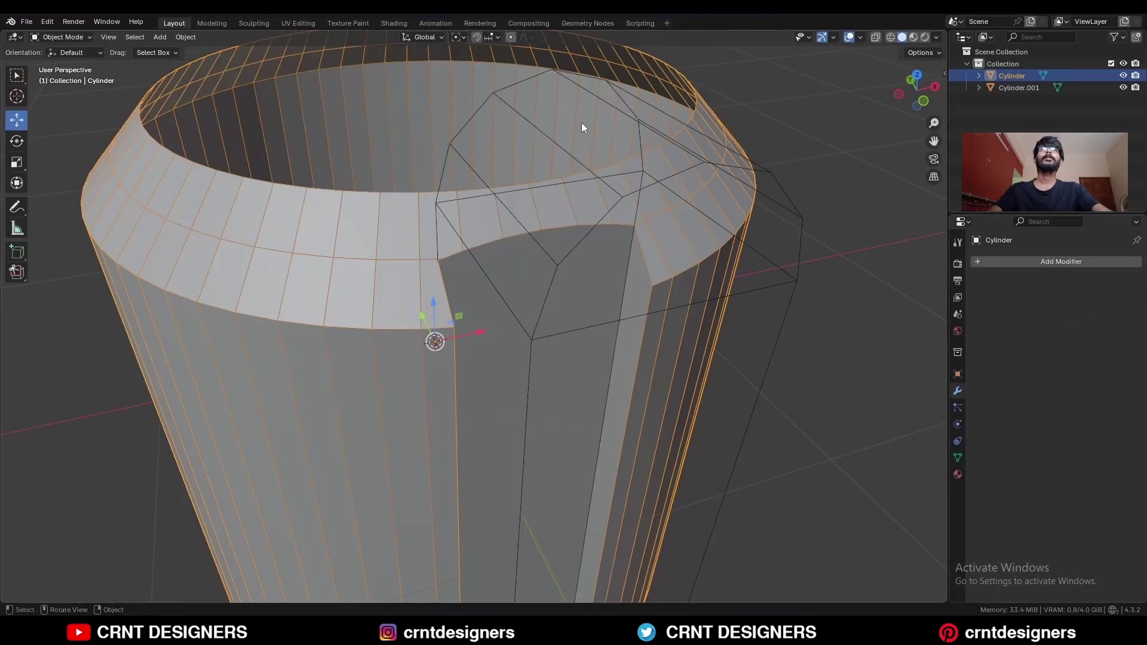
{"action": "left_click", "coordinate": [580, 92]}
{"action": "key", "text": "x"}
{"action": "left_click", "coordinate": [574, 95]}
{"action": "left_click", "coordinate": [566, 271]}
Merge the stray vertices into the slot's corner vertices along the right half of its rounded lower end
{"action": "key", "text": "Tab"}
{"action": "scroll", "coordinate": [559, 299], "scroll_direction": "down", "scroll_amount": 3}
{"action": "middle_click_drag", "start_coordinate": [531, 442], "coordinate": [483, 397]}
{"action": "key", "text": "1"}
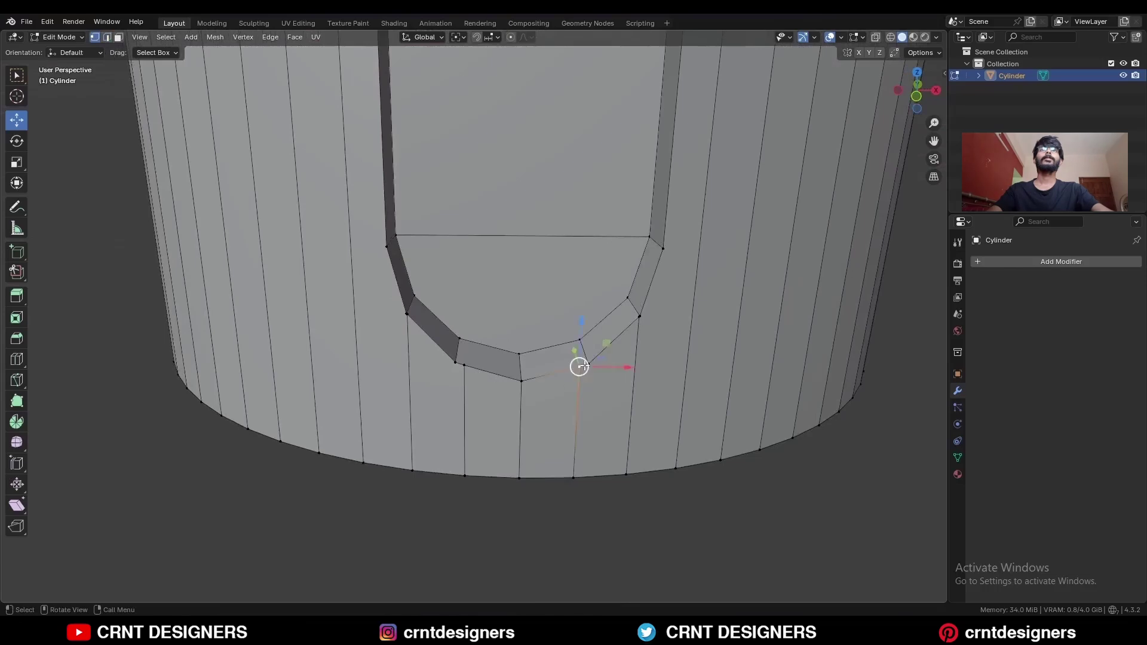
{"action": "left_click", "coordinate": [586, 365], "text": "shift"}
{"action": "middle_click_drag", "start_coordinate": [585, 365], "coordinate": [551, 351], "text": "shift"}
{"action": "key", "text": "m"}
{"action": "left_click", "coordinate": [551, 342]}
{"action": "left_click", "coordinate": [582, 359]}
{"action": "middle_click_drag", "start_coordinate": [601, 306], "coordinate": [561, 266], "text": "shift"}
{"action": "key", "text": "m"}
{"action": "left_click", "coordinate": [588, 353]}
Symmetrize the whole mesh in the +X to -X direction
{"action": "key", "text": "shift+c"}
{"action": "key", "text": "a"}
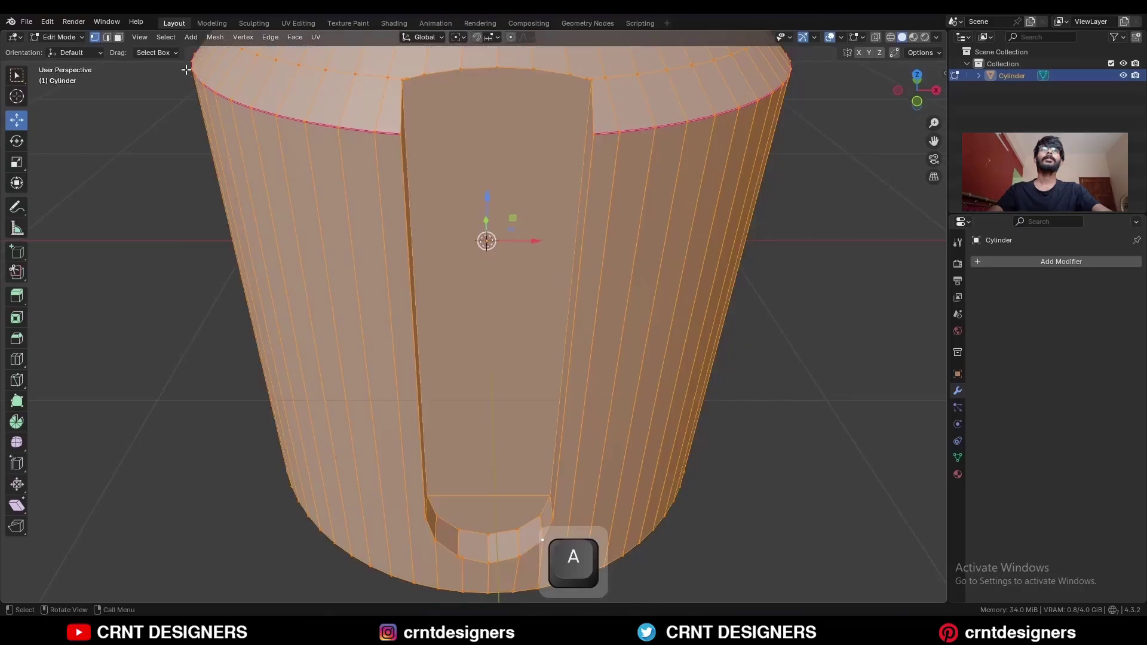
{"action": "left_click", "coordinate": [211, 37]}
{"action": "left_click", "coordinate": [249, 212]}
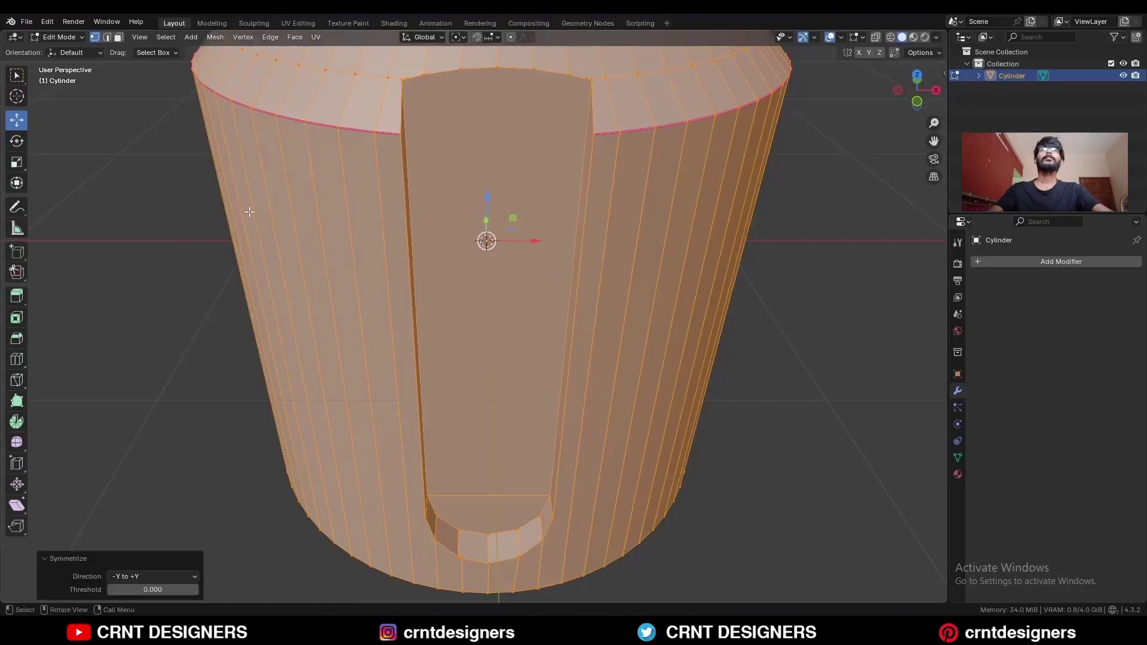
{"action": "left_click", "coordinate": [154, 578]}
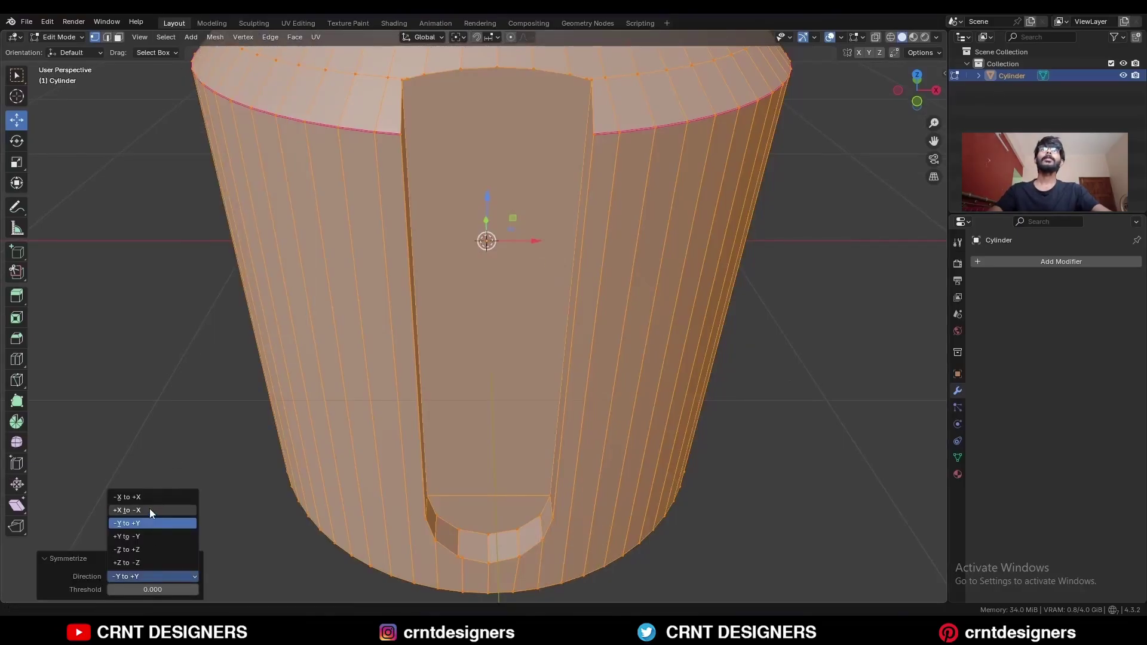
{"action": "left_click", "coordinate": [149, 509]}
{"action": "middle_click_drag", "start_coordinate": [499, 231], "coordinate": [499, 303], "text": "shift"}
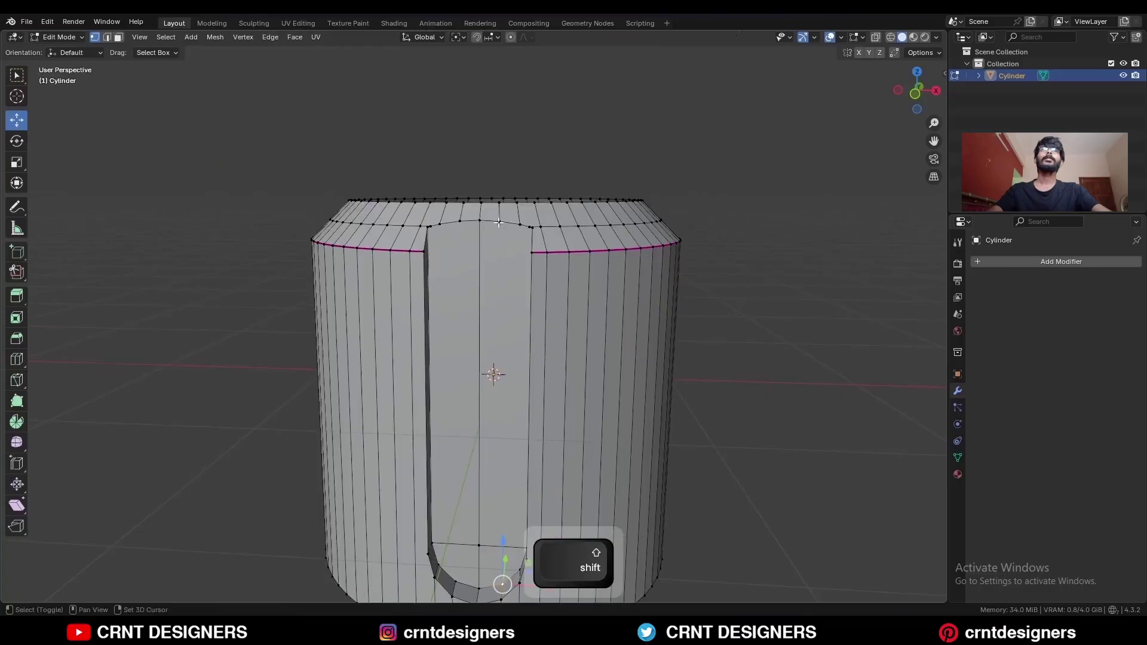
Merge the stray vertices near the right upper corner of the slot
{"action": "left_click", "coordinate": [499, 222], "text": "shift"}
{"action": "middle_click_drag", "start_coordinate": [498, 222], "coordinate": [562, 234]}
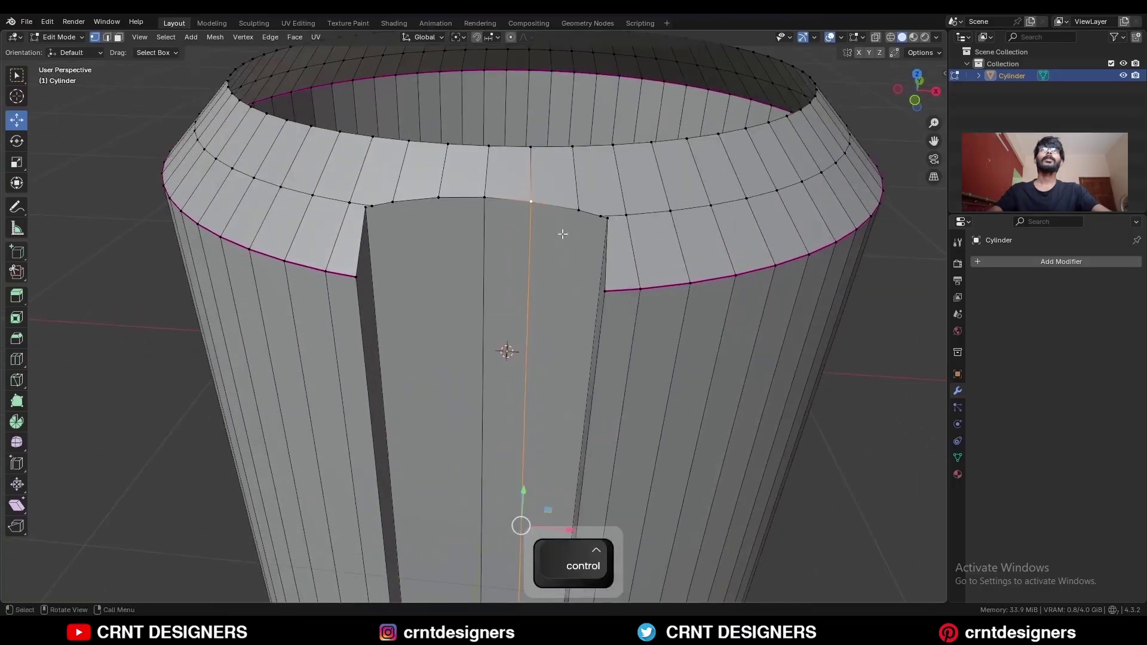
{"action": "key", "text": "m"}
{"action": "left_click", "coordinate": [603, 234]}
Snap the 3D cursor to the slot's right upper corner vertex in front view
{"action": "middle_click_drag", "start_coordinate": [604, 234], "coordinate": [558, 376]}
{"action": "key", "text": "KP_1"}
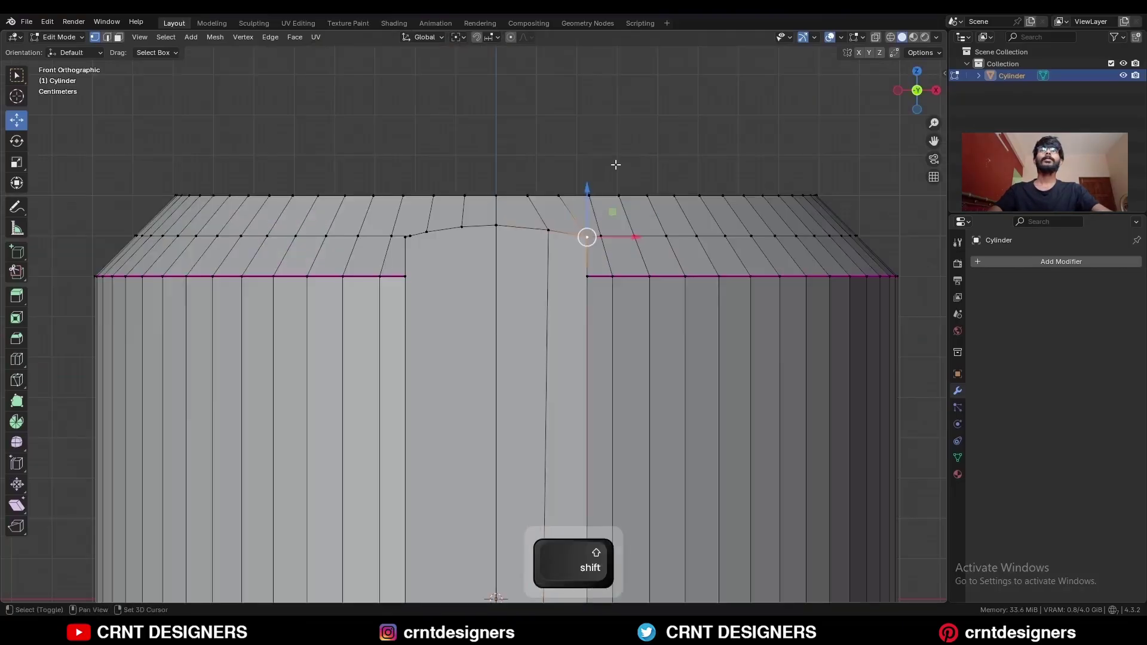
{"action": "key", "text": "shift+s"}
{"action": "left_click", "coordinate": [615, 246]}
Flatten the slot's curved upper edges by scaling them to 0 along Z with the 3D cursor as pivot
{"action": "key", "text": "2"}
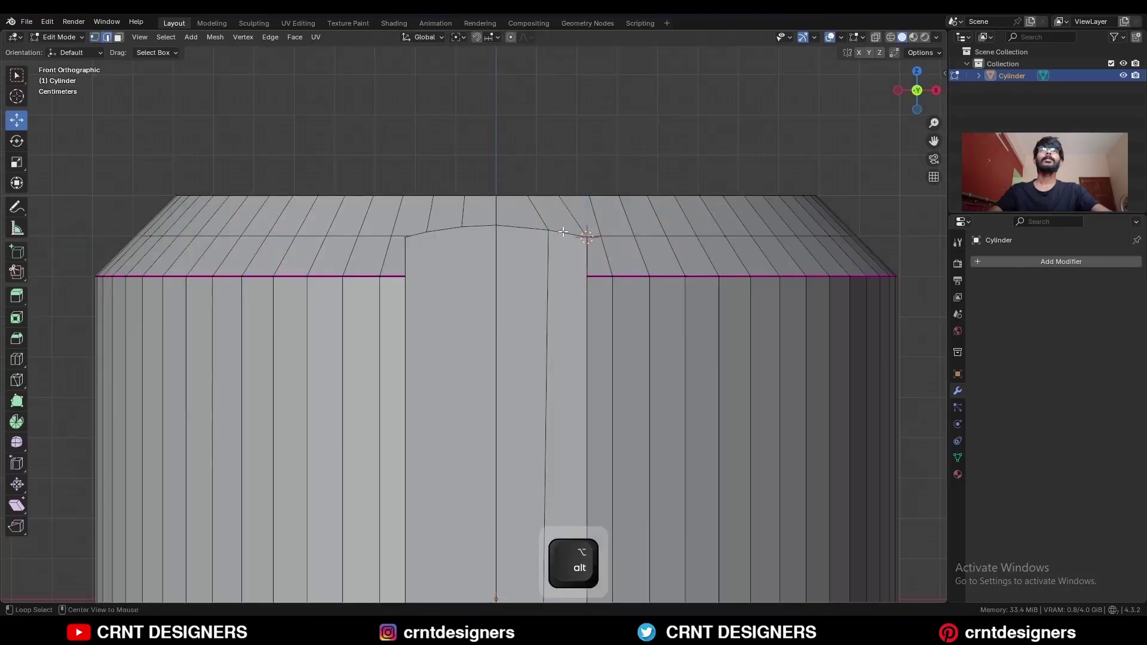
{"action": "left_click", "coordinate": [467, 226], "text": "alt+shift"}
{"action": "left_click", "coordinate": [450, 228], "text": "shift"}
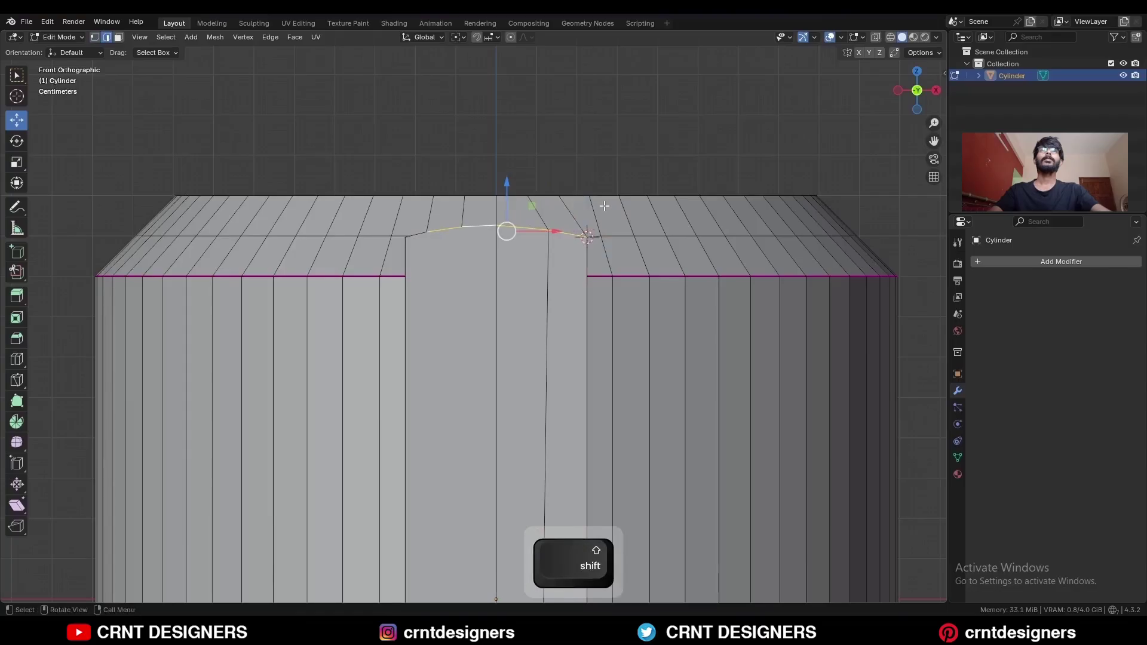
{"action": "key", "text": "period"}
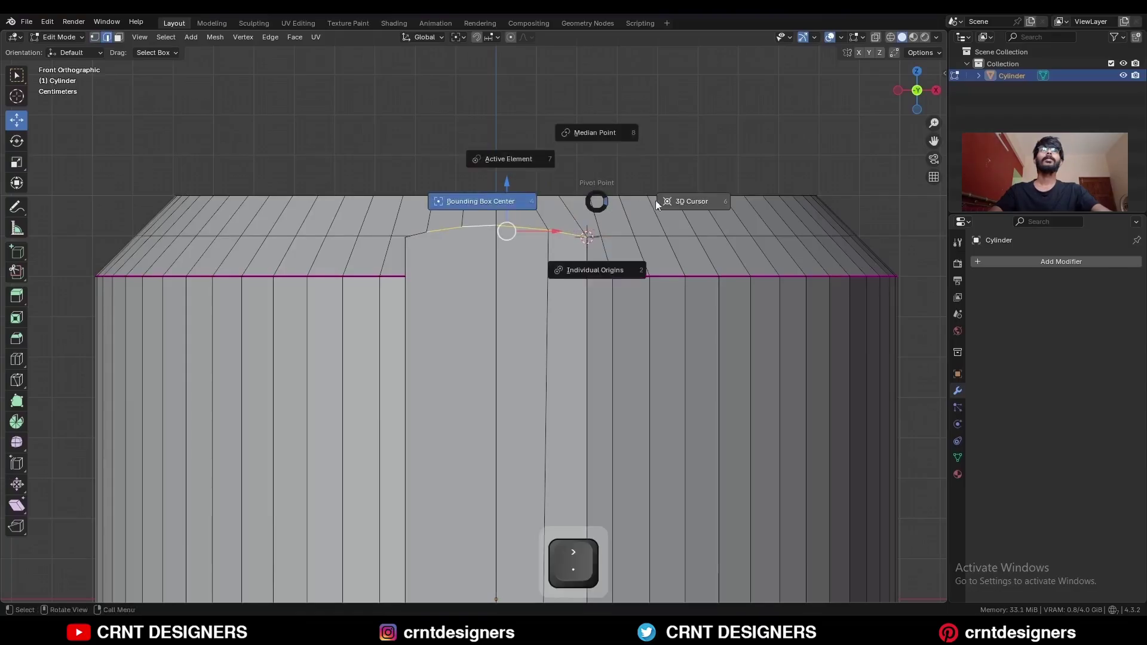
{"action": "left_click", "coordinate": [679, 199]}
{"action": "key", "text": "s"}
{"action": "key", "text": "z"}
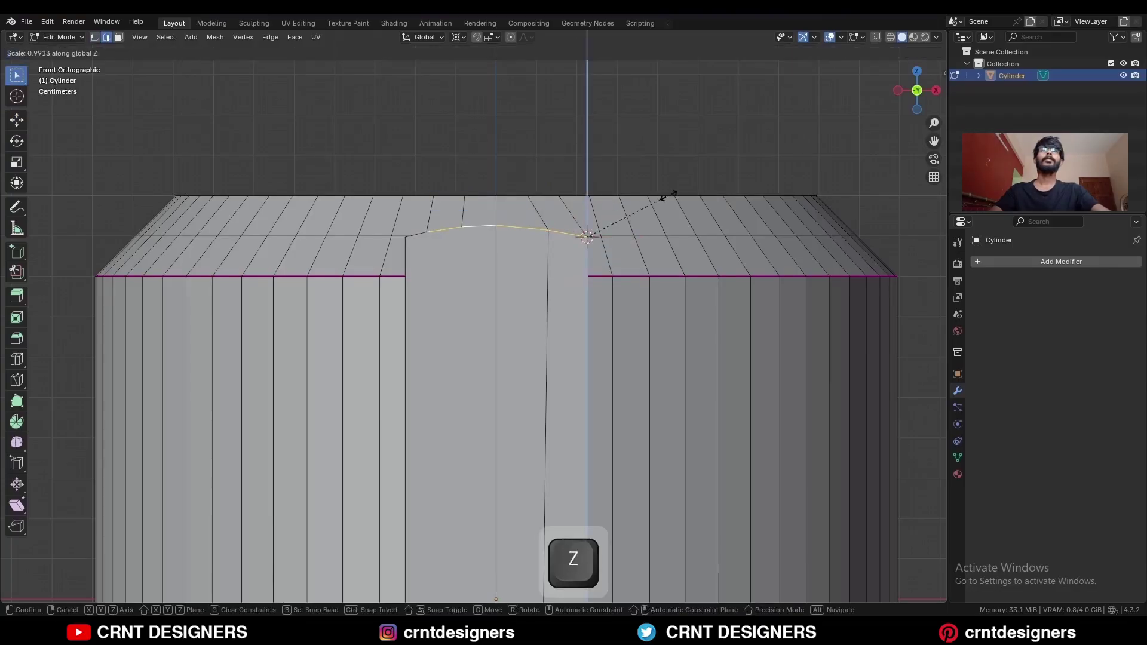
{"action": "key", "text": "0"}
{"action": "left_click", "coordinate": [662, 195]}
{"action": "left_click", "coordinate": [515, 196]}
Remove the edge crease from the edge loop below the bevelled band
{"action": "scroll", "coordinate": [546, 261], "scroll_direction": "down", "scroll_amount": 4}
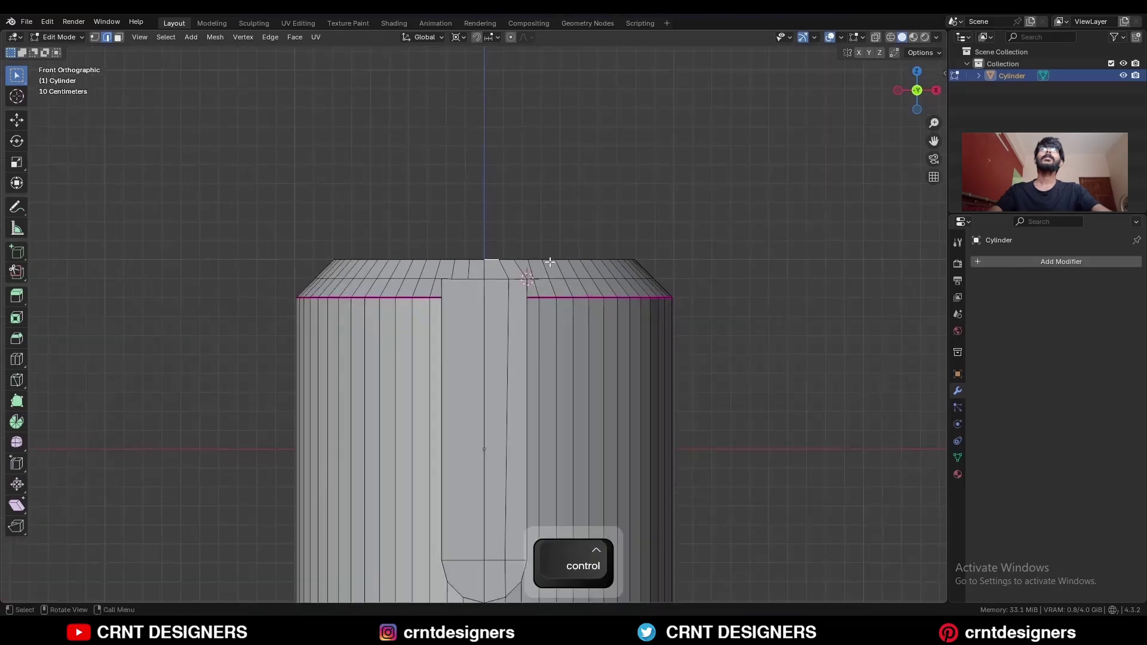
{"action": "middle_click_drag", "start_coordinate": [547, 261], "coordinate": [547, 336]}
{"action": "scroll", "coordinate": [518, 307], "scroll_direction": "up", "scroll_amount": 3}
{"action": "key", "text": "2"}
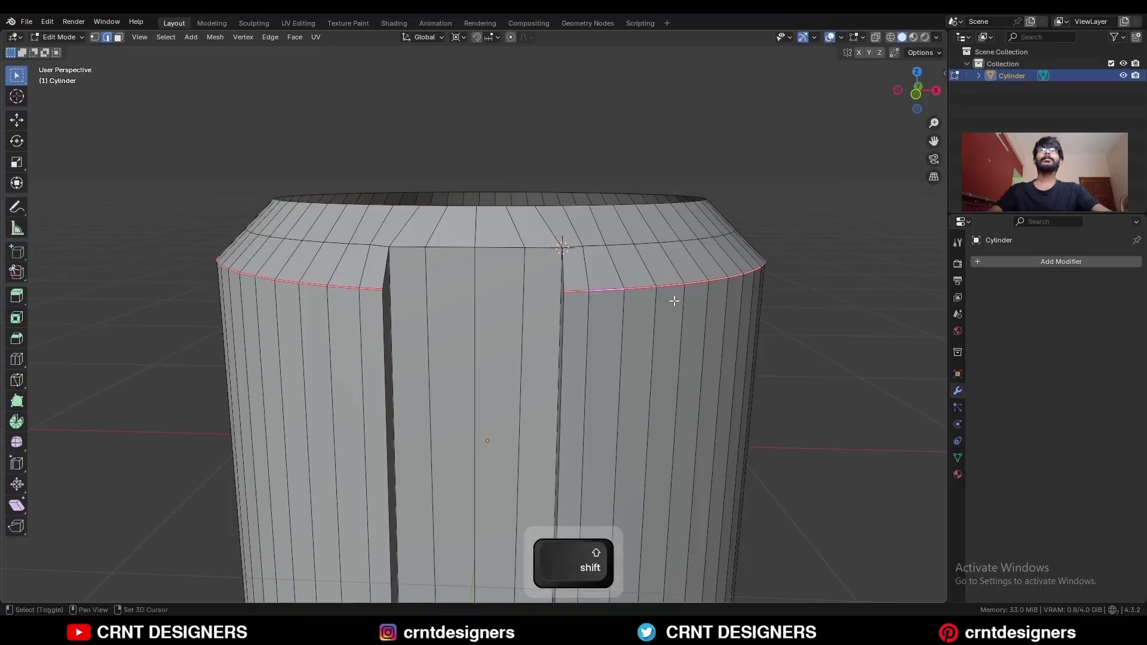
{"action": "key", "text": "shift+e"}
{"action": "left_click", "coordinate": [596, 255]}
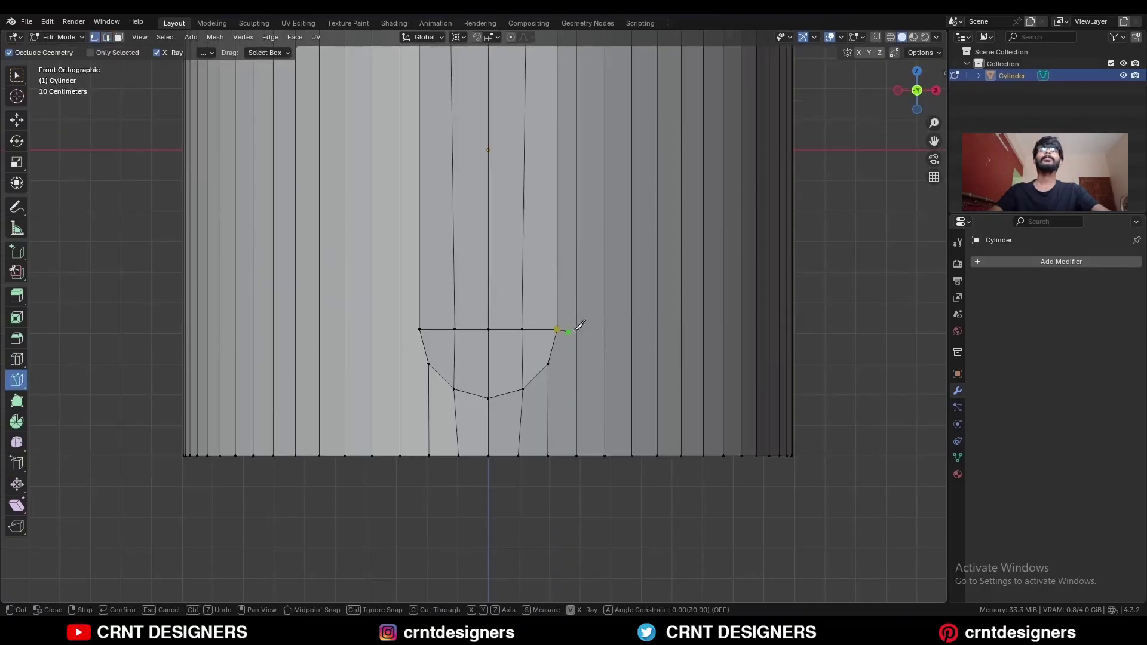
Knife three horizontal cuts across the right half of the body, two from the slot's lower side vertices and one below its rounded end
{"action": "key", "text": "space"}
{"action": "left_click", "coordinate": [548, 364]}
{"action": "key", "text": "x"}
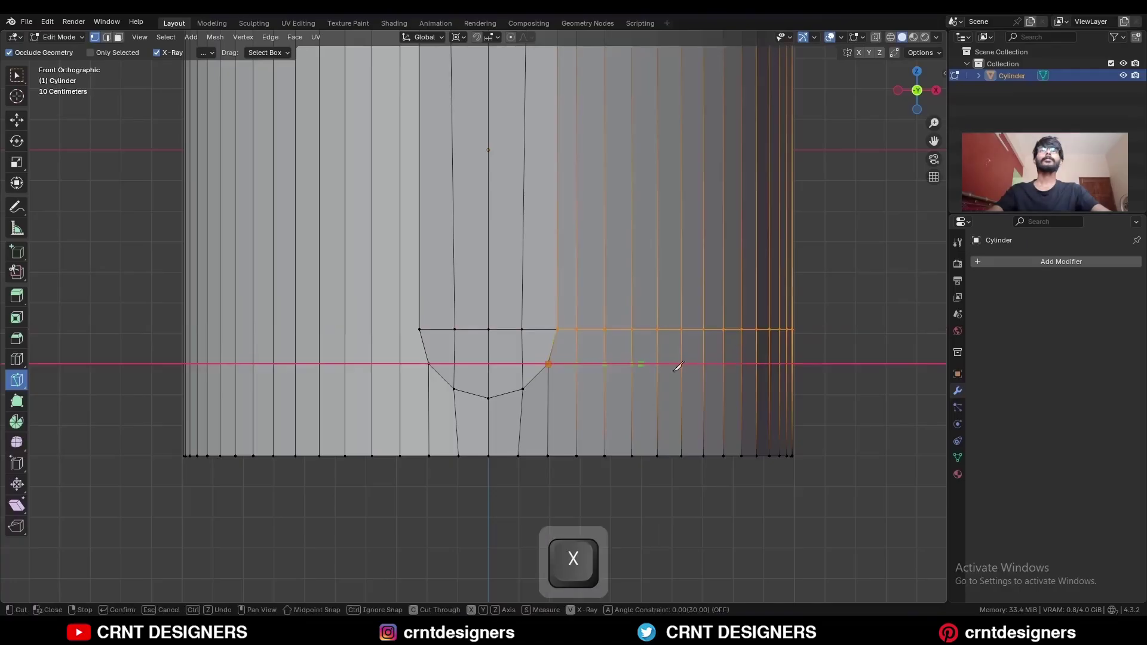
{"action": "left_click", "coordinate": [834, 365]}
{"action": "key", "text": "space"}
{"action": "middle_click_drag", "start_coordinate": [537, 405], "coordinate": [558, 379], "text": "shift"}
{"action": "left_click", "coordinate": [509, 396]}
{"action": "key", "text": "x"}
{"action": "key", "text": "space"}
{"action": "scroll", "coordinate": [590, 351], "scroll_direction": "down", "scroll_amount": 5}
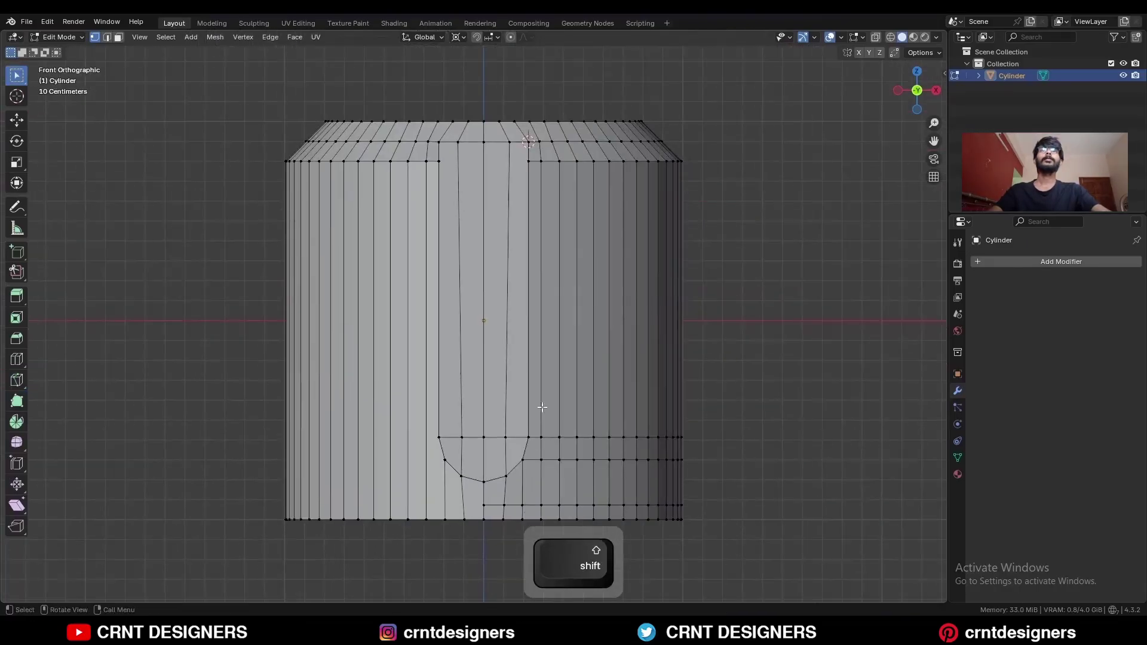
Symmetrize the whole mesh to copy the horizontal cuts onto the other half
{"action": "key", "text": "a"}
{"action": "left_click", "coordinate": [215, 37]}
{"action": "left_click", "coordinate": [248, 214]}
{"action": "left_click", "coordinate": [633, 339]}
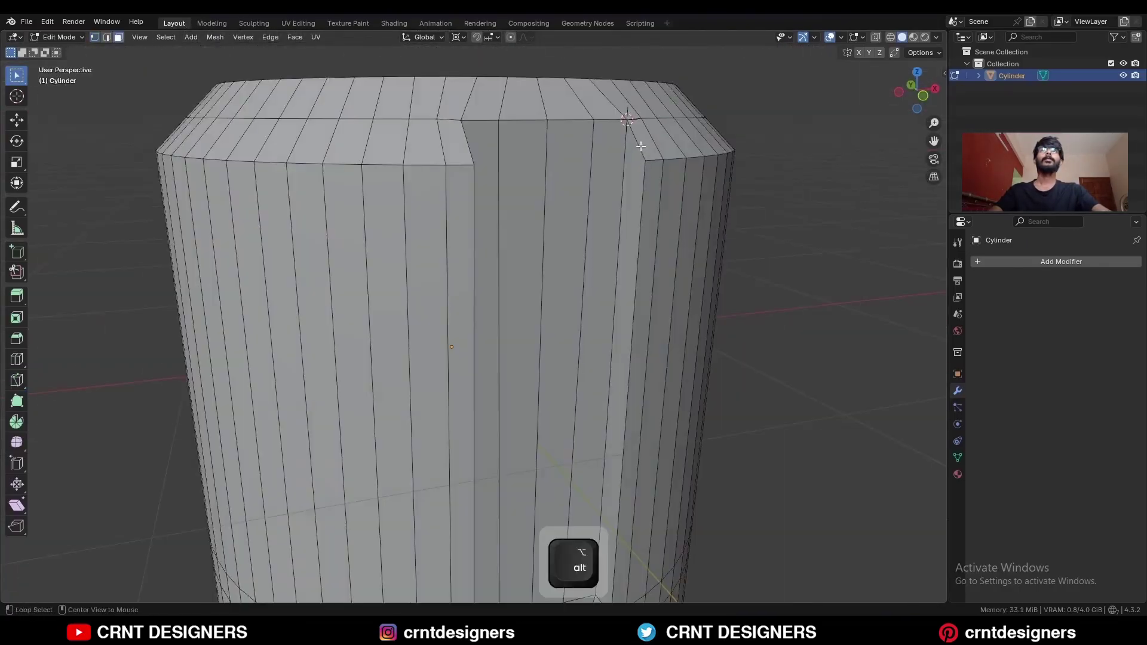
Bevel the inner and outer edge loops around the slot by about 0.023 m
{"action": "left_click", "coordinate": [641, 147], "text": "alt"}
{"action": "scroll", "coordinate": [574, 293], "scroll_direction": "down", "scroll_amount": 6}
{"action": "middle_click_drag", "start_coordinate": [573, 293], "coordinate": [598, 317]}
{"action": "scroll", "coordinate": [540, 310], "scroll_direction": "up", "scroll_amount": 3}
{"action": "key", "text": "2"}
{"action": "left_click", "coordinate": [609, 371], "text": "alt"}
{"action": "left_click", "coordinate": [493, 261], "text": "alt+shift"}
{"action": "middle_click_drag", "start_coordinate": [606, 419], "coordinate": [601, 311], "text": "shift"}
{"action": "middle_click_drag", "start_coordinate": [562, 439], "coordinate": [537, 323]}
{"action": "middle_click_drag", "start_coordinate": [536, 269], "coordinate": [563, 248], "text": "shift"}
{"action": "left_click", "coordinate": [538, 359], "text": "alt+shift"}
{"action": "left_click", "coordinate": [521, 467], "text": "alt+shift"}
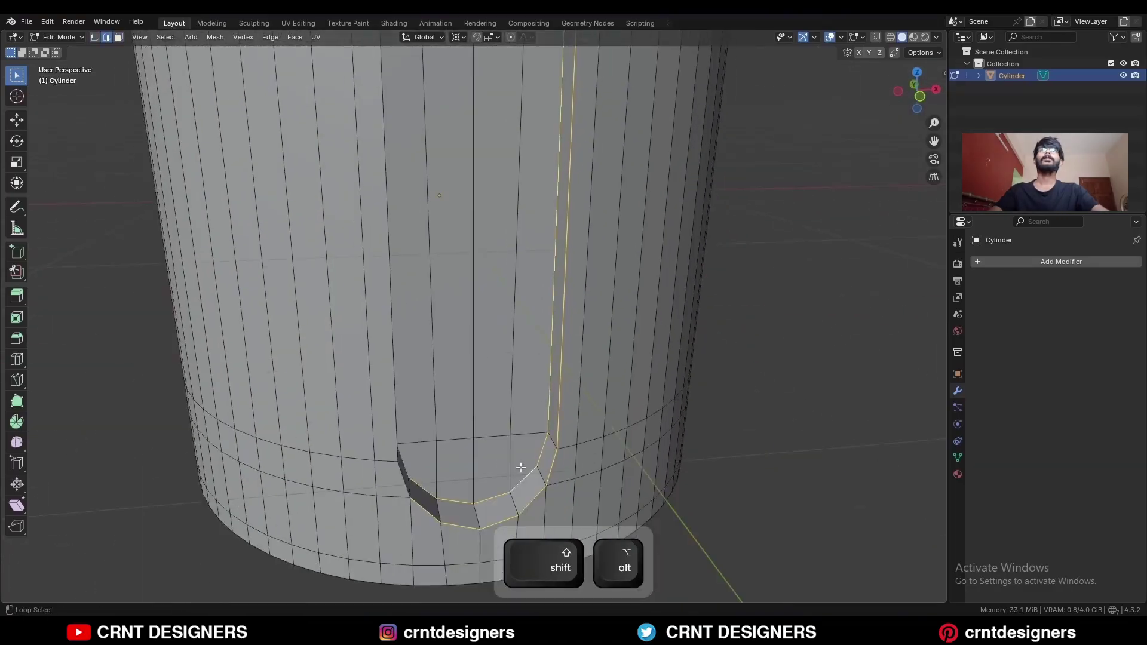
{"action": "left_click", "coordinate": [404, 465], "text": "alt+shift"}
{"action": "middle_click_drag", "start_coordinate": [620, 359], "coordinate": [589, 378], "text": "shift"}
{"action": "key", "text": "ctrl+b"}
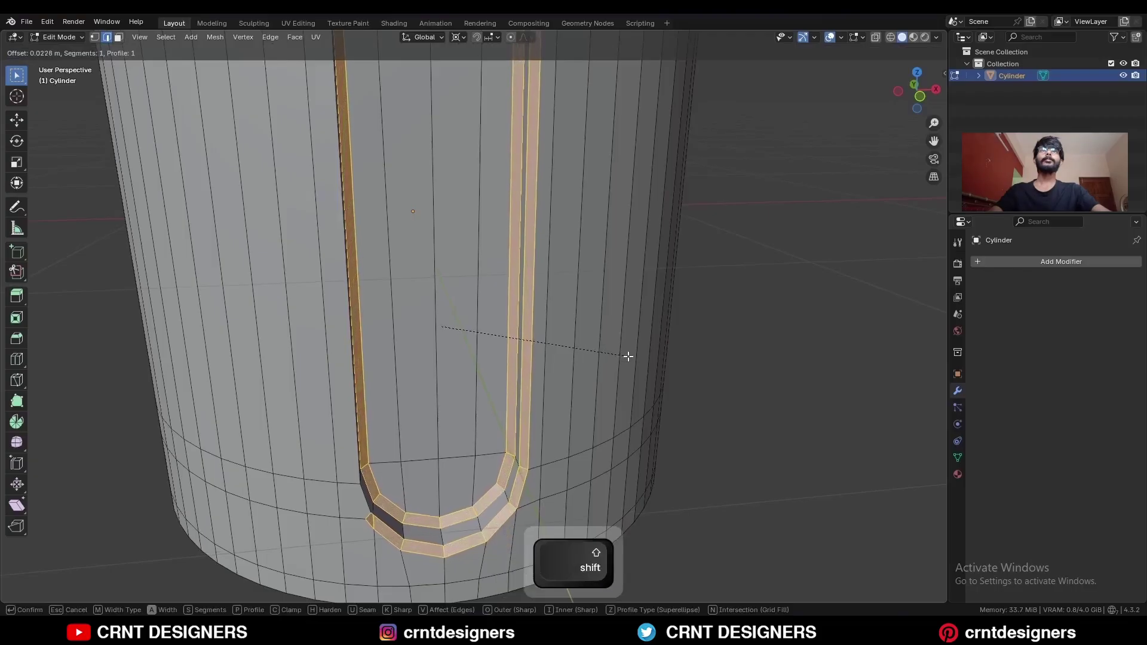
{"action": "left_click", "coordinate": [628, 357]}
Set the slot bevel to 2 segments and a width of 0.02 m, and toggle its Loop Slide option
{"action": "middle_click_drag", "start_coordinate": [563, 240], "coordinate": [552, 440], "text": "shift"}
{"action": "left_click", "coordinate": [195, 423]}
{"action": "left_click", "coordinate": [195, 421]}
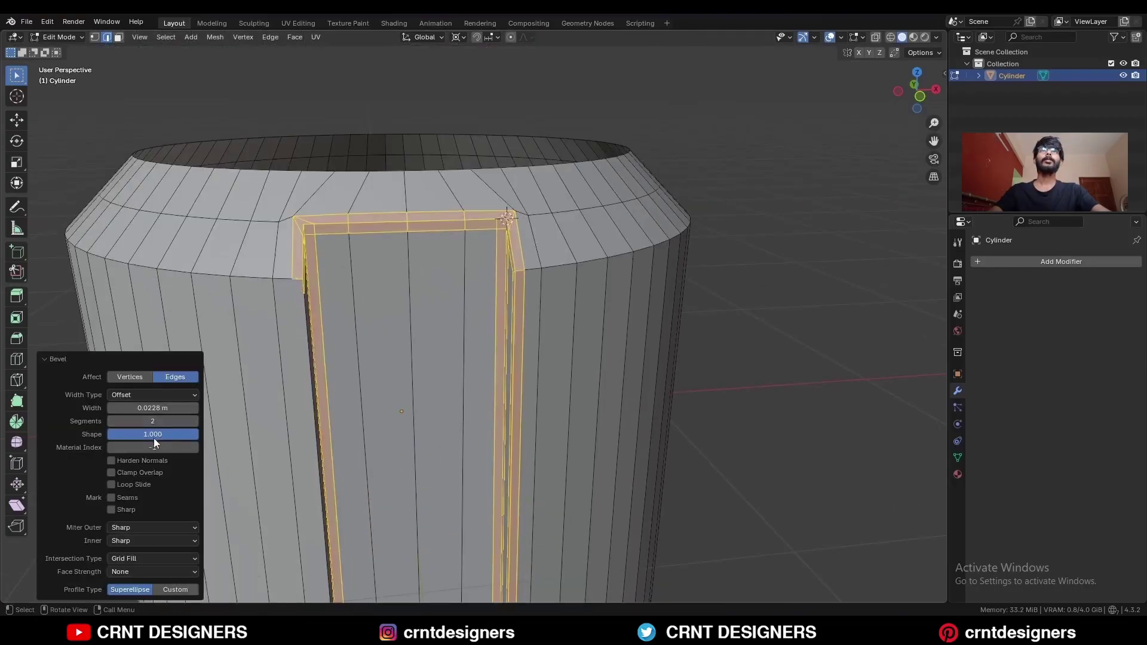
{"action": "middle_click_drag", "start_coordinate": [525, 334], "coordinate": [562, 347]}
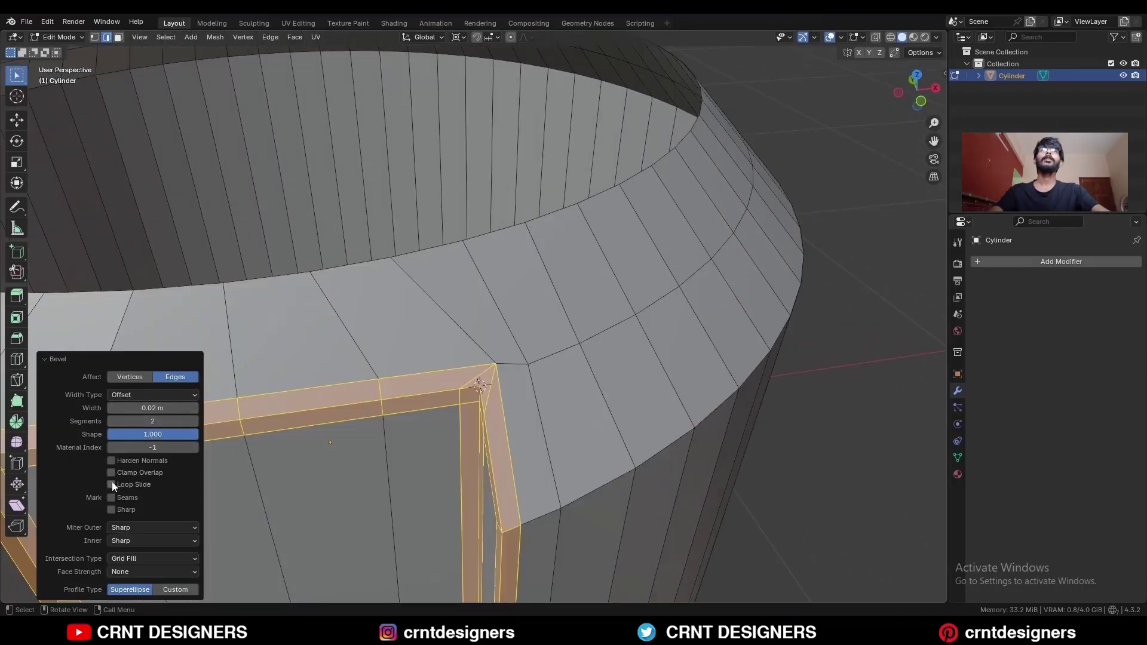
{"action": "left_click", "coordinate": [111, 485]}
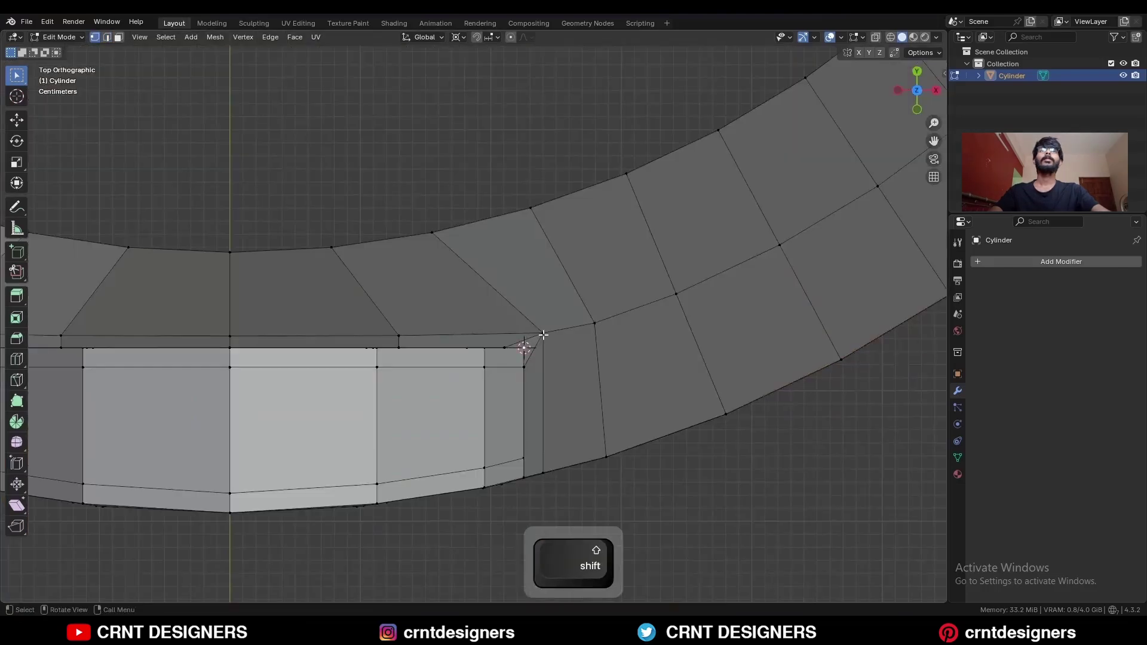
Connect the vertices at the slot's right upper corner and dissolve the surplus edge there
{"action": "key", "text": "j"}
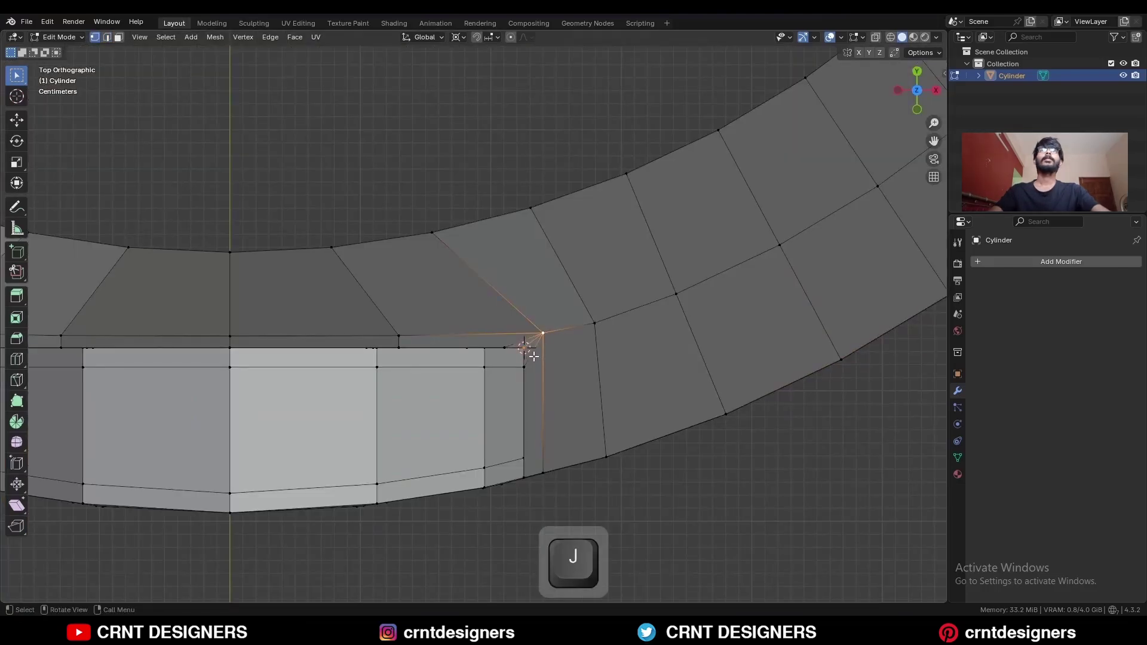
{"action": "key", "text": "2"}
{"action": "middle_click_drag", "start_coordinate": [534, 357], "coordinate": [553, 288]}
{"action": "left_click", "coordinate": [494, 316]}
{"action": "middle_click_drag", "start_coordinate": [508, 322], "coordinate": [504, 400], "text": "shift"}
{"action": "key", "text": "ctrl+x"}
Add a loop cut around the lower half of the bevelled band with a slide factor of about -0.555
{"action": "key", "text": "ctrl+r"}
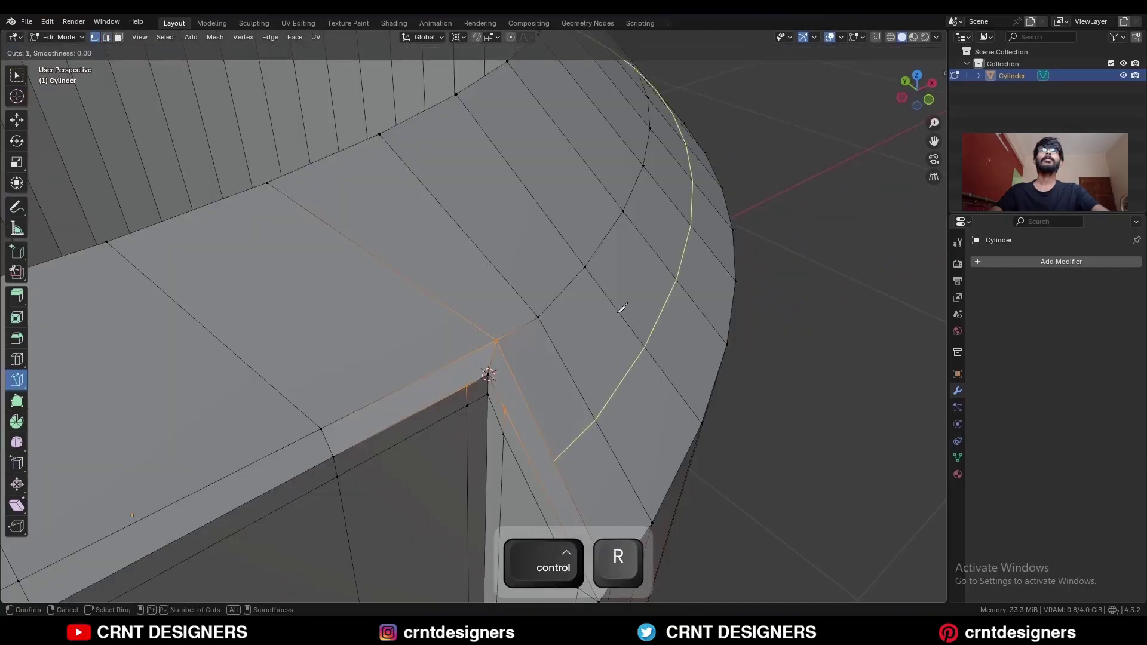
{"action": "left_click", "coordinate": [619, 312]}
{"action": "left_click", "coordinate": [564, 279]}
Knife the new loop through to the slot's edge and cut an edge between the vertices at its upper corner
{"action": "left_click", "coordinate": [523, 392]}
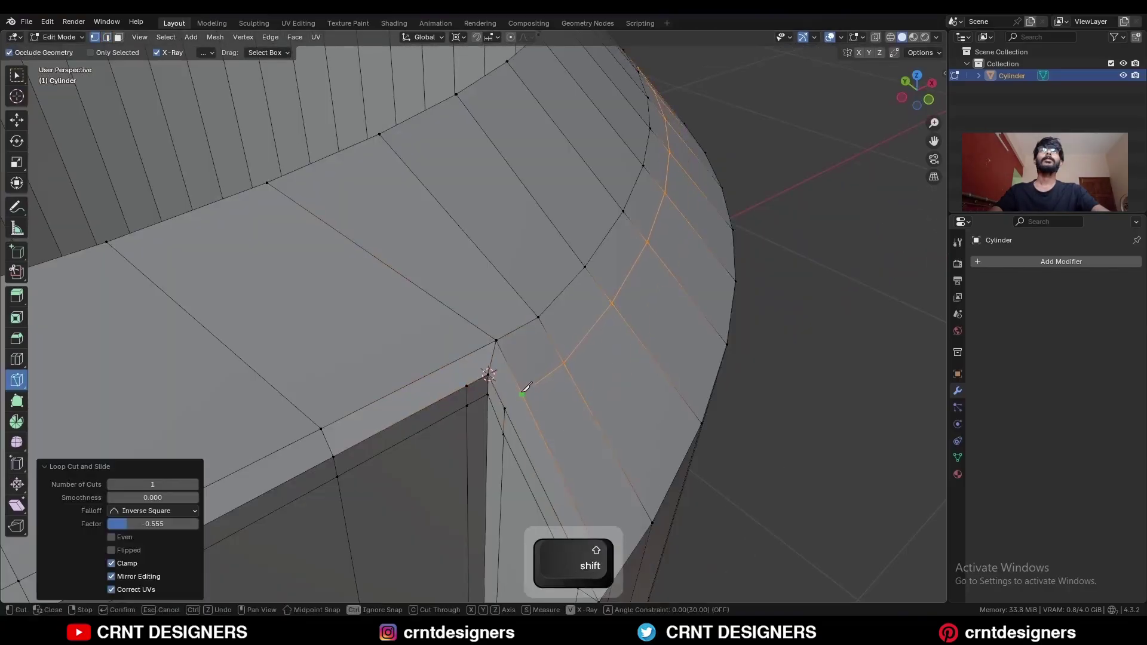
{"action": "key", "text": "space"}
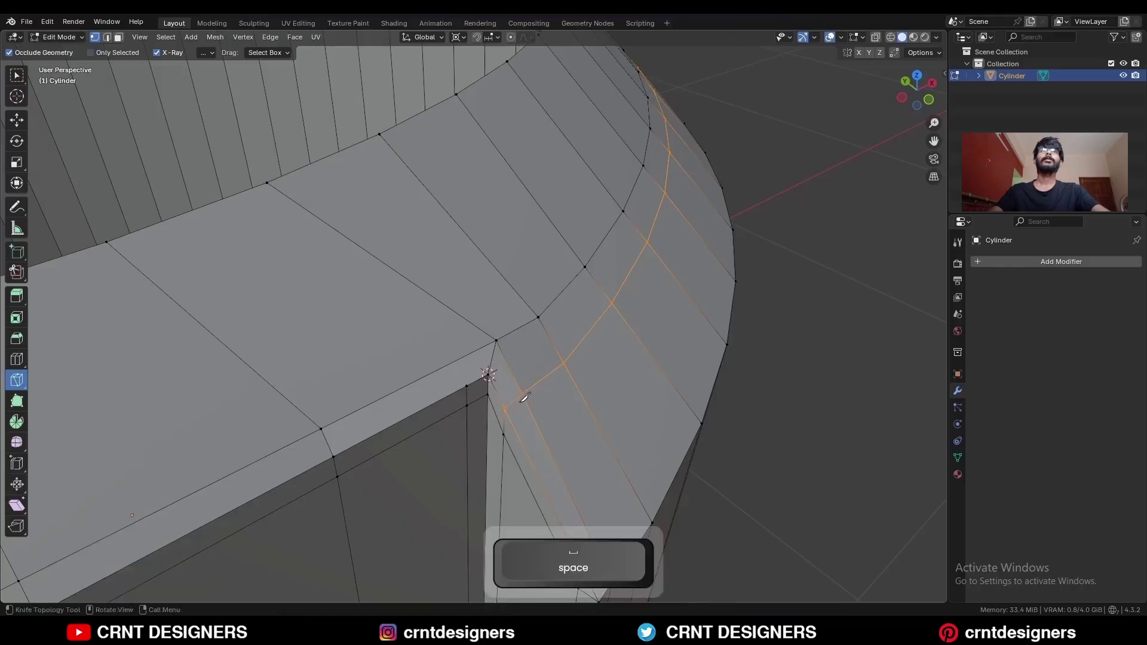
{"action": "middle_click_drag", "start_coordinate": [506, 399], "coordinate": [481, 400]}
{"action": "left_click", "coordinate": [481, 405]}
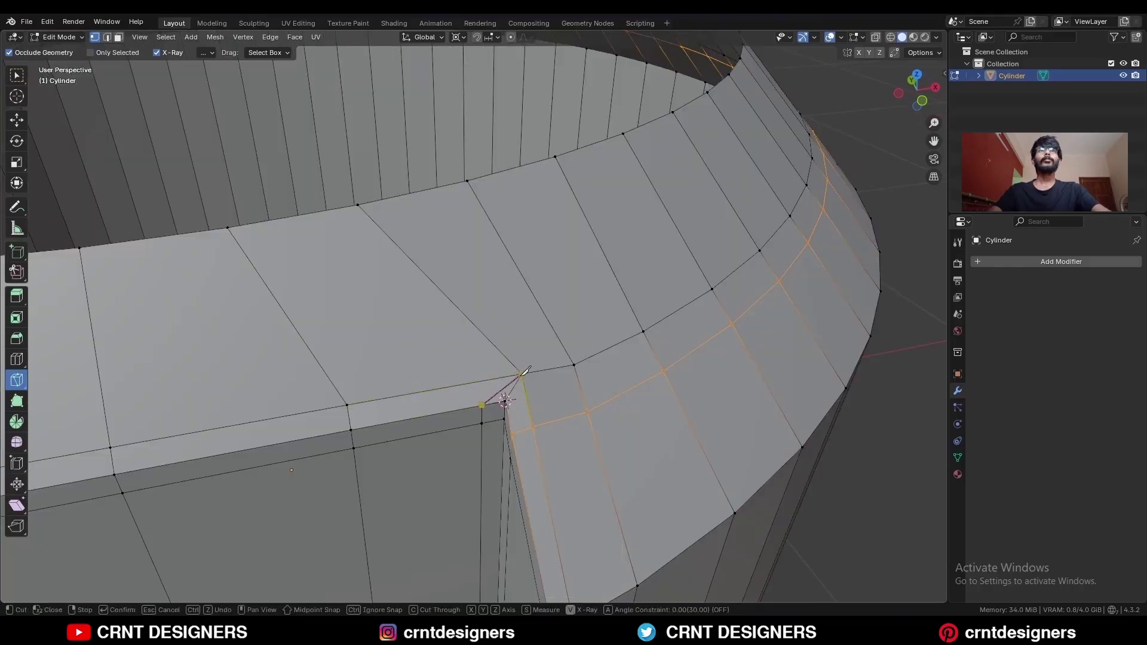
{"action": "key", "text": "space"}
Bevel the edge loop below the bevelled band by about 0.011 m with 2 segments
{"action": "middle_click_drag", "start_coordinate": [524, 372], "coordinate": [671, 348]}
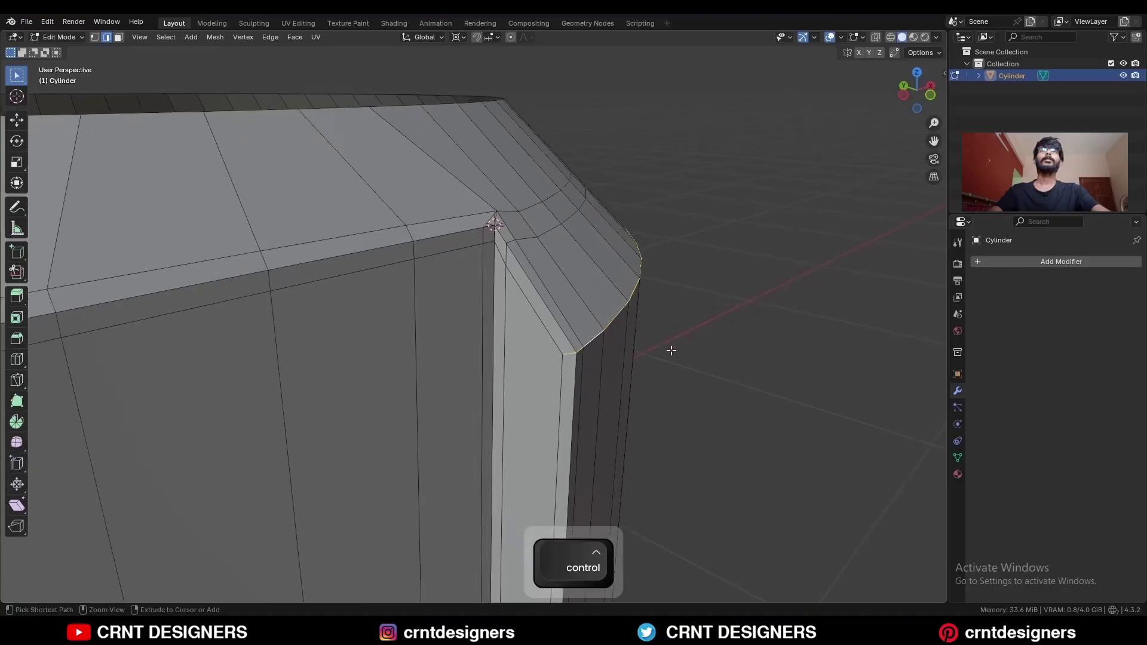
{"action": "key", "text": "ctrl+b"}
{"action": "key", "text": "shift"}
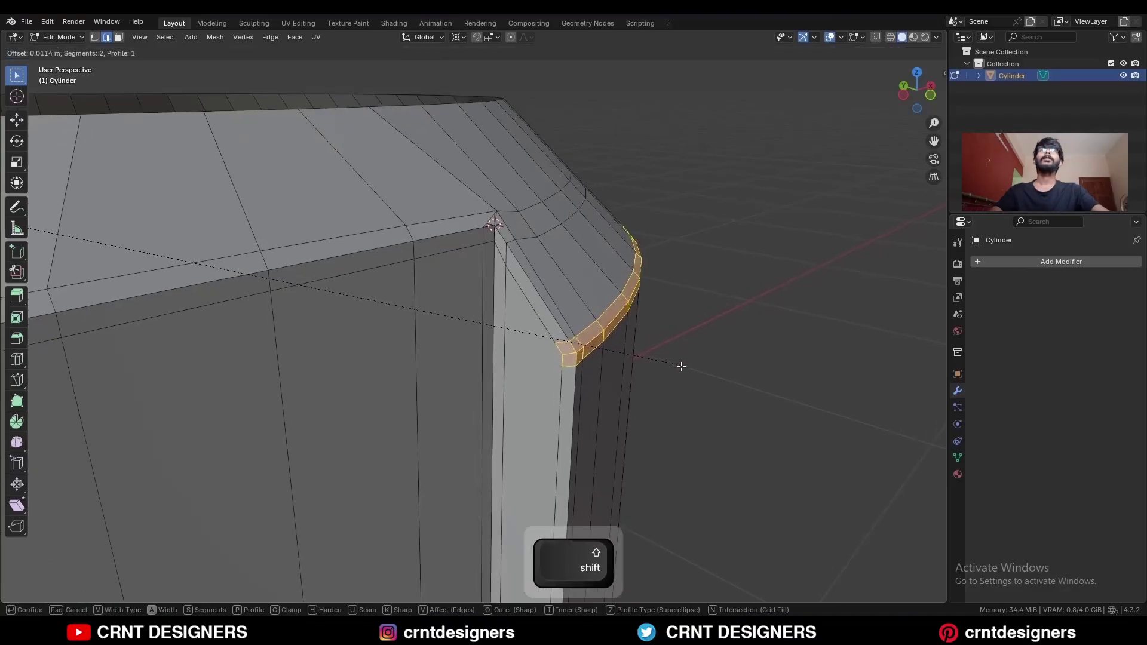
{"action": "left_click", "coordinate": [682, 367]}
Merge the three bevel vertices on the slot's side wall into one and dissolve the surplus edge at that corner
{"action": "key", "text": "1"}
{"action": "left_click", "coordinate": [552, 339]}
{"action": "left_click", "coordinate": [562, 369], "text": "shift"}
{"action": "left_click", "coordinate": [561, 357], "text": "shift"}
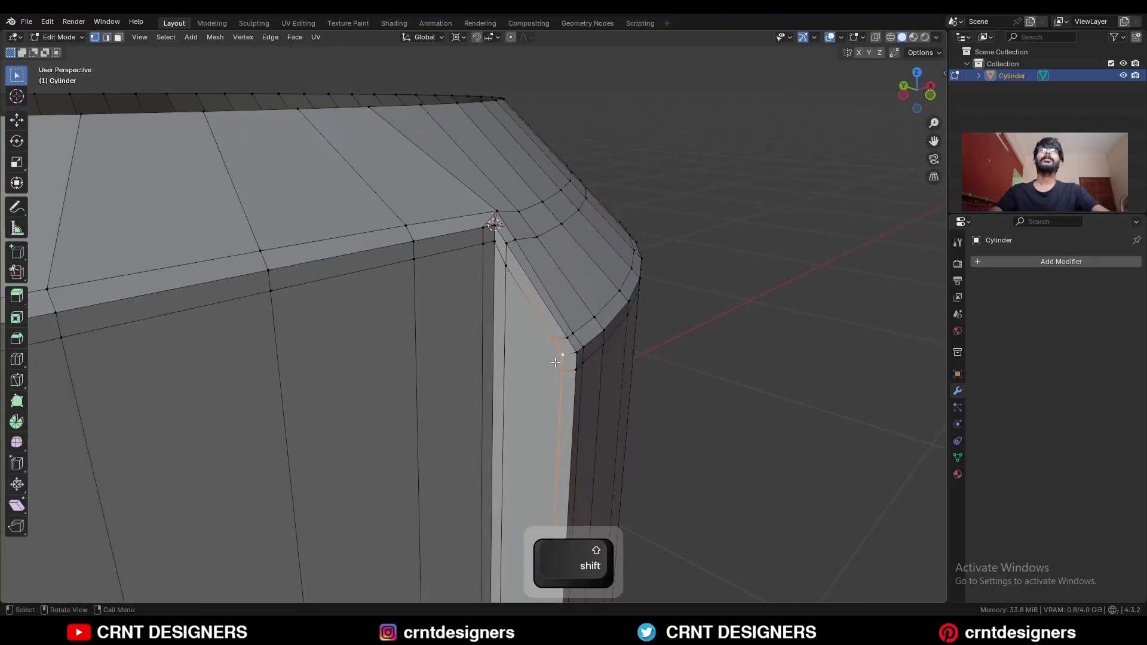
{"action": "key", "text": "m"}
{"action": "left_click", "coordinate": [557, 361]}
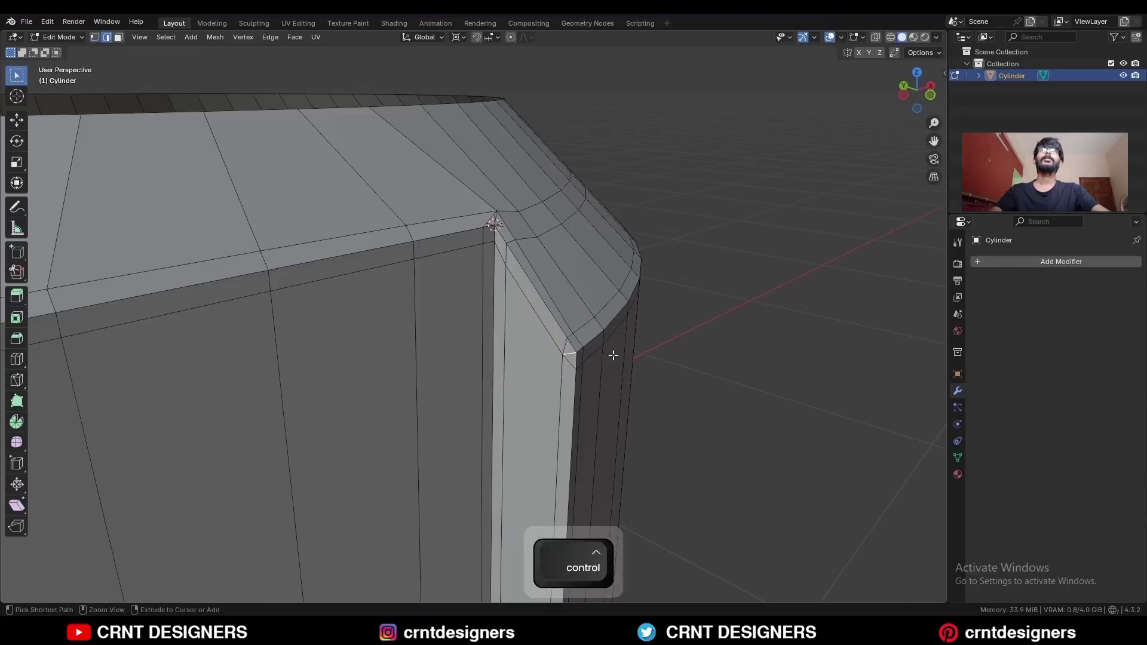
{"action": "key", "text": "ctrl+x"}
{"action": "middle_click_drag", "start_coordinate": [611, 354], "coordinate": [571, 371]}
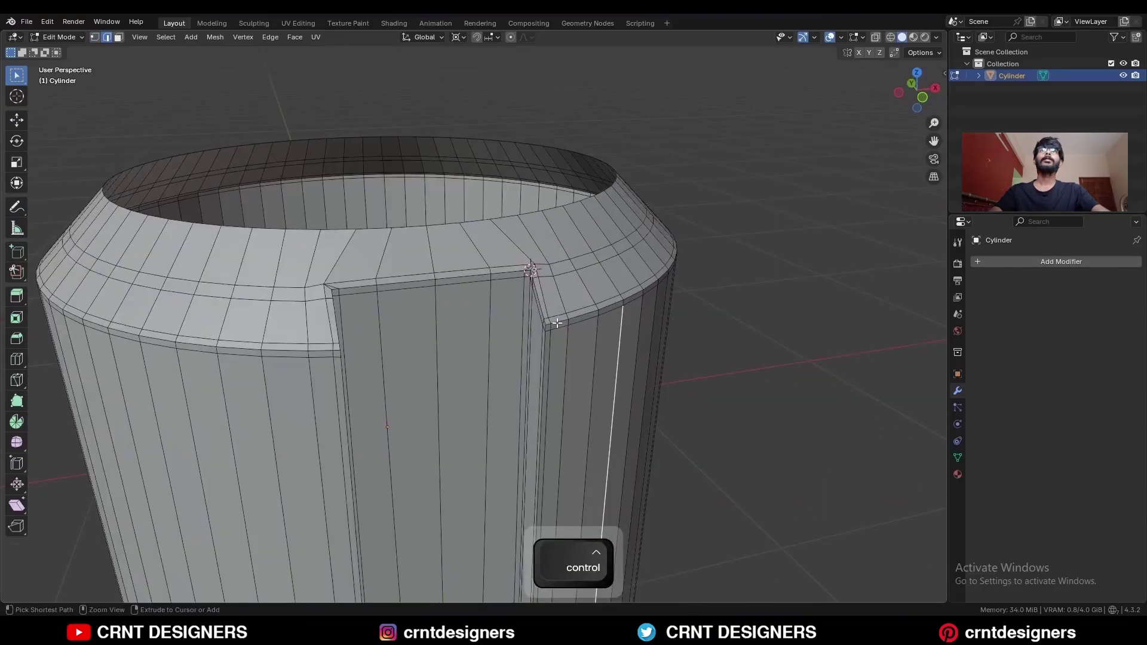
Add a level 2 Subdivision modifier to the cylinder in Object Mode
{"action": "key", "text": "Tab"}
{"action": "key", "text": "ctrl+2"}
{"action": "scroll", "coordinate": [586, 313], "scroll_direction": "up", "scroll_amount": 3}
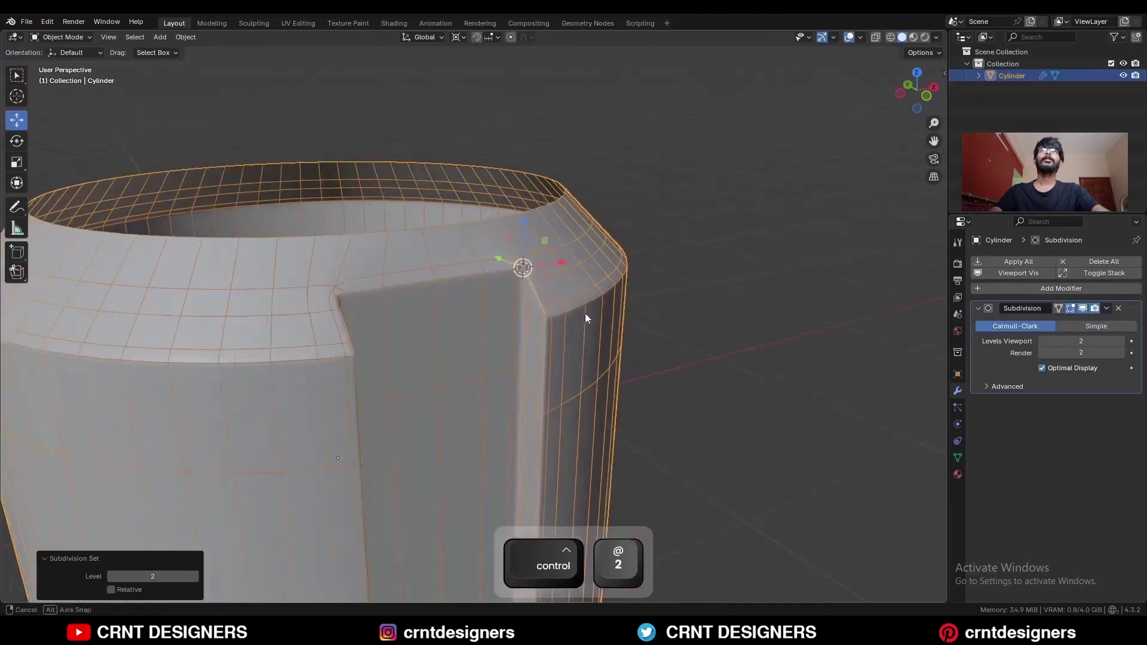
Hide the viewport overlays and apply smooth shading to the subdivided cylinder
{"action": "key", "text": "alt+shift+z"}
{"action": "right_click", "coordinate": [584, 223]}
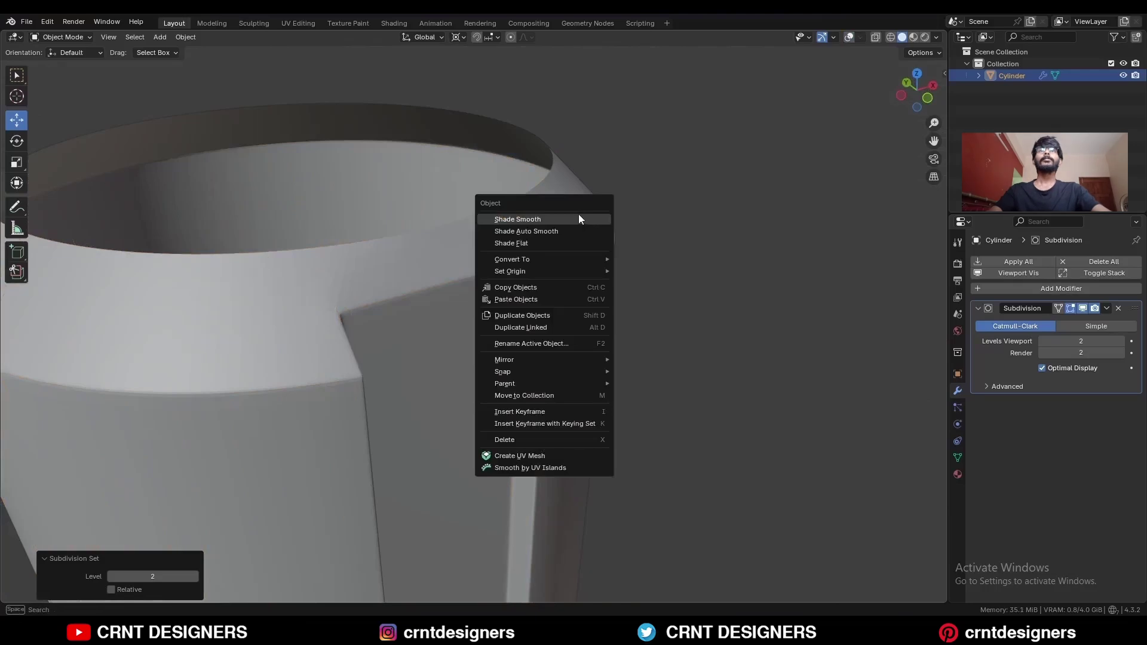
{"action": "left_click", "coordinate": [577, 217]}
Delete the faces of the vertical face loop on the cylinder wall just beside the slot
{"action": "key", "text": "3"}
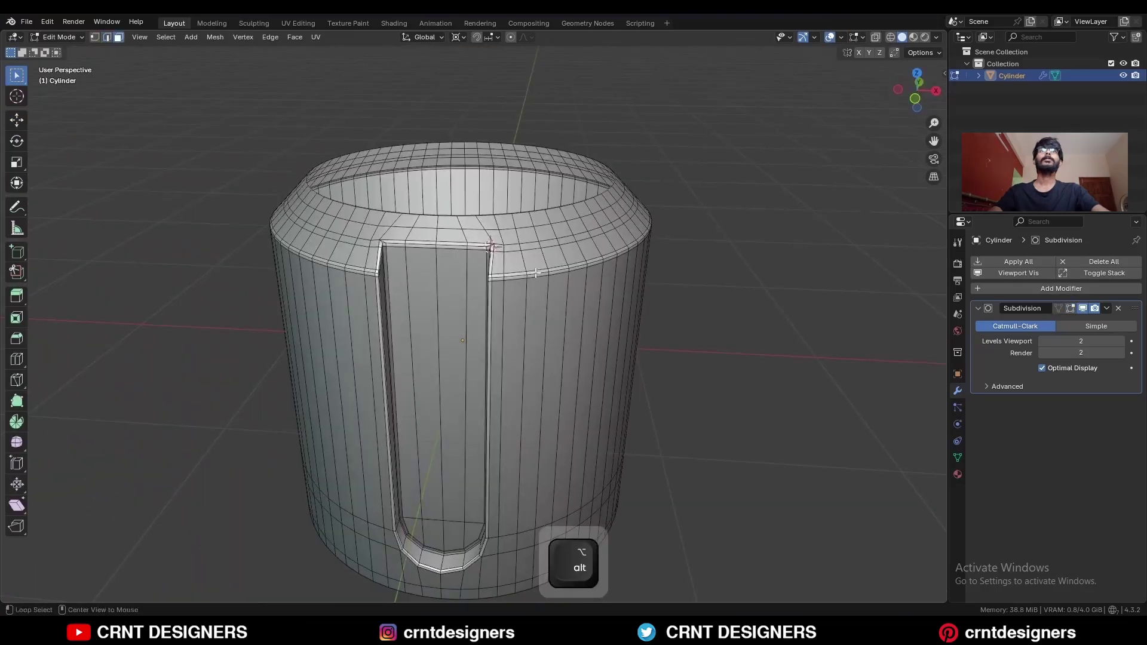
{"action": "left_click", "coordinate": [536, 274], "text": "alt"}
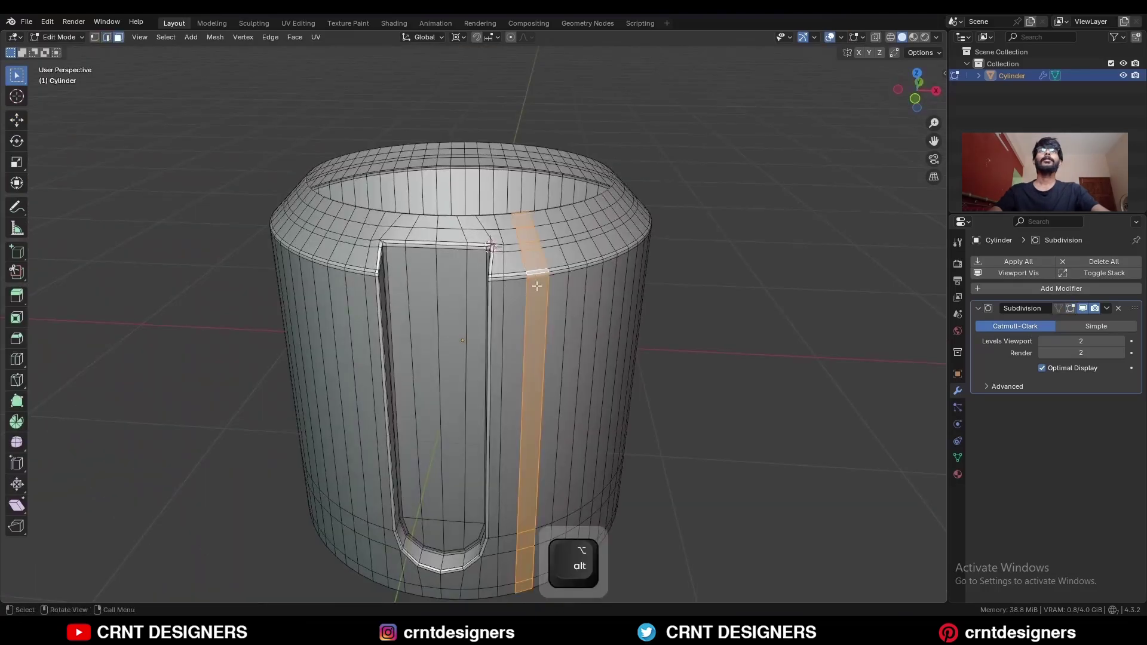
{"action": "middle_click_drag", "start_coordinate": [589, 332], "coordinate": [594, 300], "text": "shift"}
{"action": "key", "text": "x"}
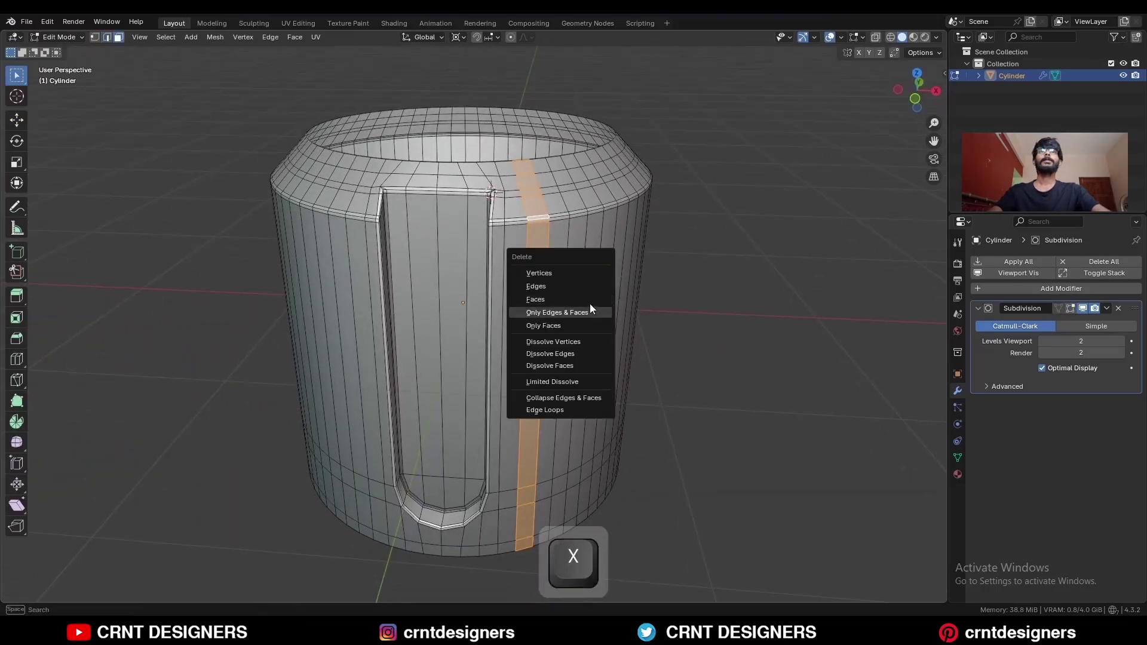
{"action": "left_click", "coordinate": [590, 302]}
Symmetrize the whole mesh across X to mirror the open gap onto the slot's other side
{"action": "key", "text": "a"}
{"action": "left_click", "coordinate": [212, 40]}
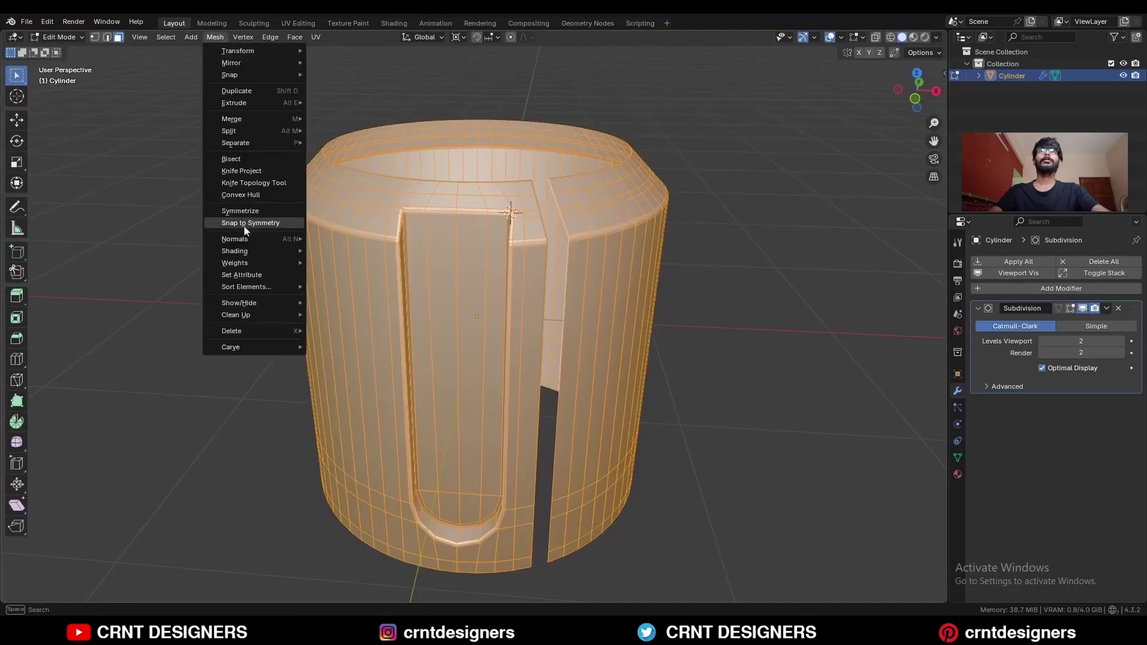
{"action": "left_click", "coordinate": [255, 212]}
{"action": "left_click", "coordinate": [698, 305]}
{"action": "middle_click_drag", "start_coordinate": [698, 305], "coordinate": [652, 311]}
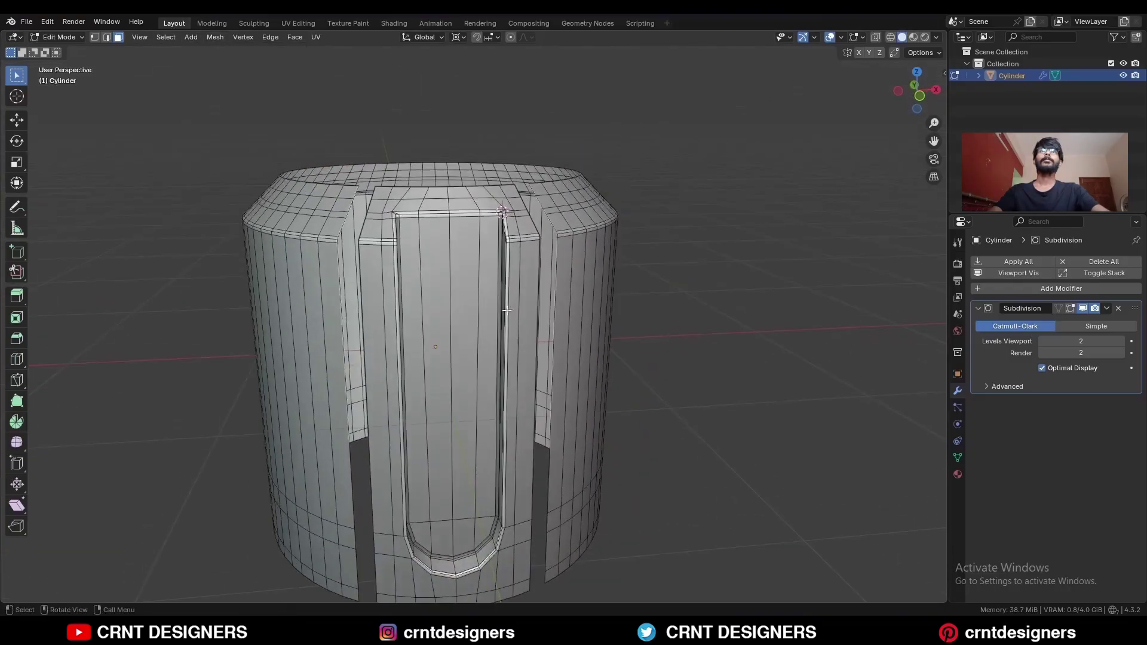
Select the slot's floor faces, grow the selection to the whole slotted segment, and separate it into its own object
{"action": "left_click", "coordinate": [481, 374], "text": "ctrl"}
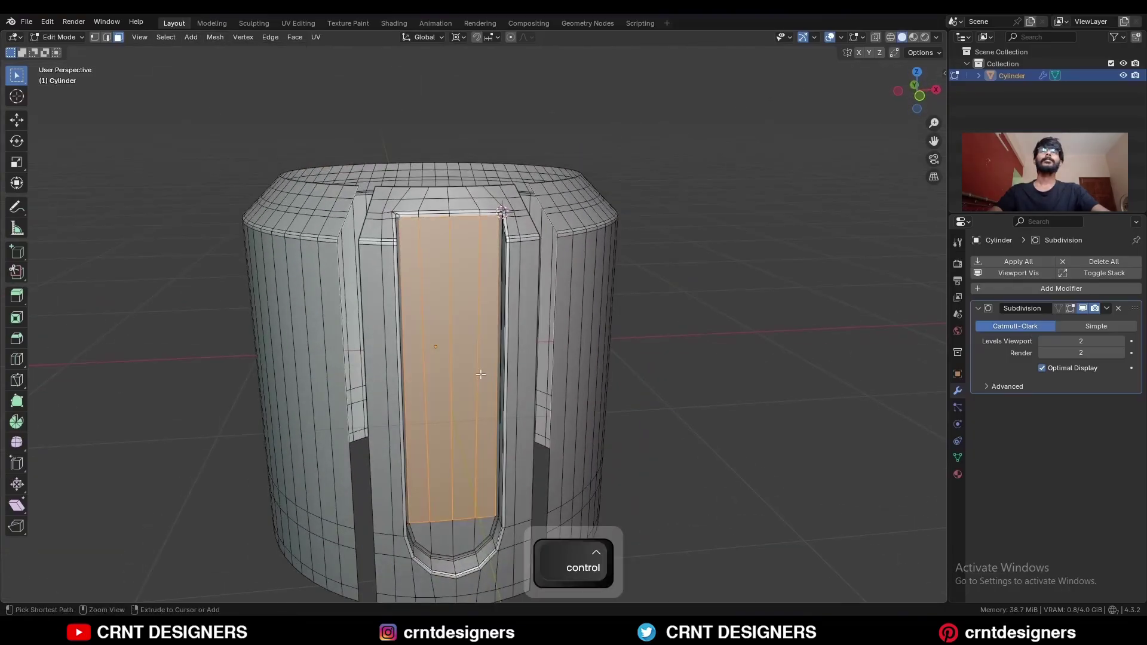
{"action": "key", "text": "ctrl+equal"}
{"action": "key", "text": "ctrl+equal"}
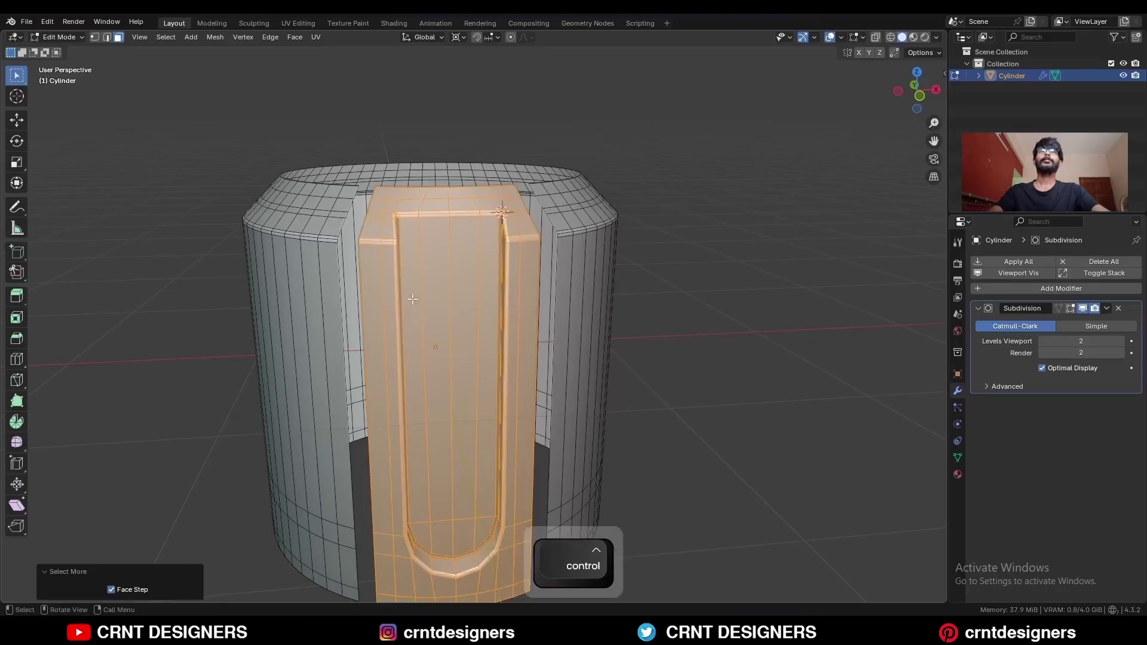
{"action": "key", "text": "p"}
{"action": "left_click", "coordinate": [464, 253]}
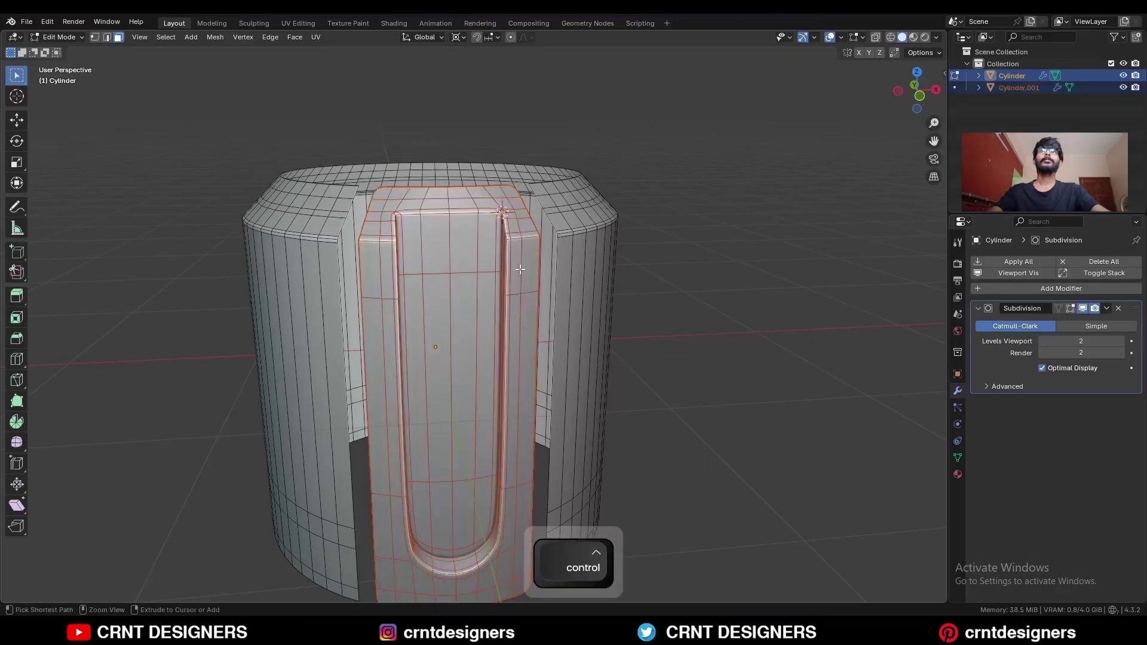
Delete the remaining cylinder object and select the separated slotted segment in Object Mode
{"action": "key", "text": "Tab"}
{"action": "key", "text": "x"}
{"action": "left_click", "coordinate": [546, 253]}
{"action": "left_click", "coordinate": [482, 309]}
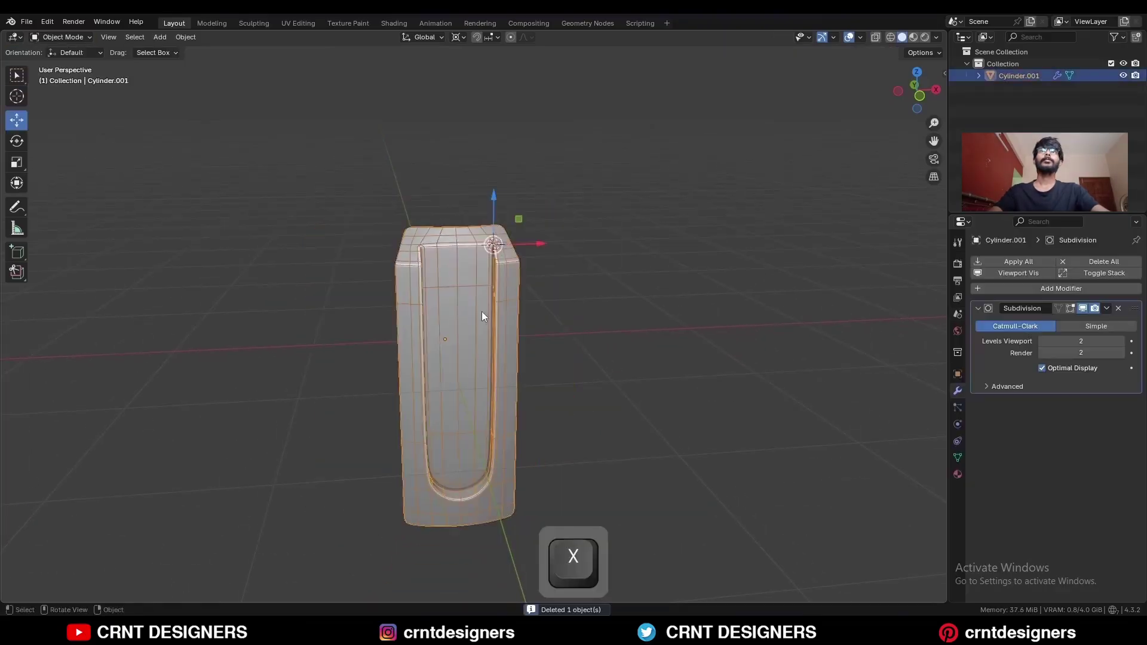
Place the 3D cursor at the world origin and select the segment's entire mesh in top view
{"action": "middle_click_drag", "start_coordinate": [519, 280], "coordinate": [508, 346]}
{"action": "key", "text": "shift+s"}
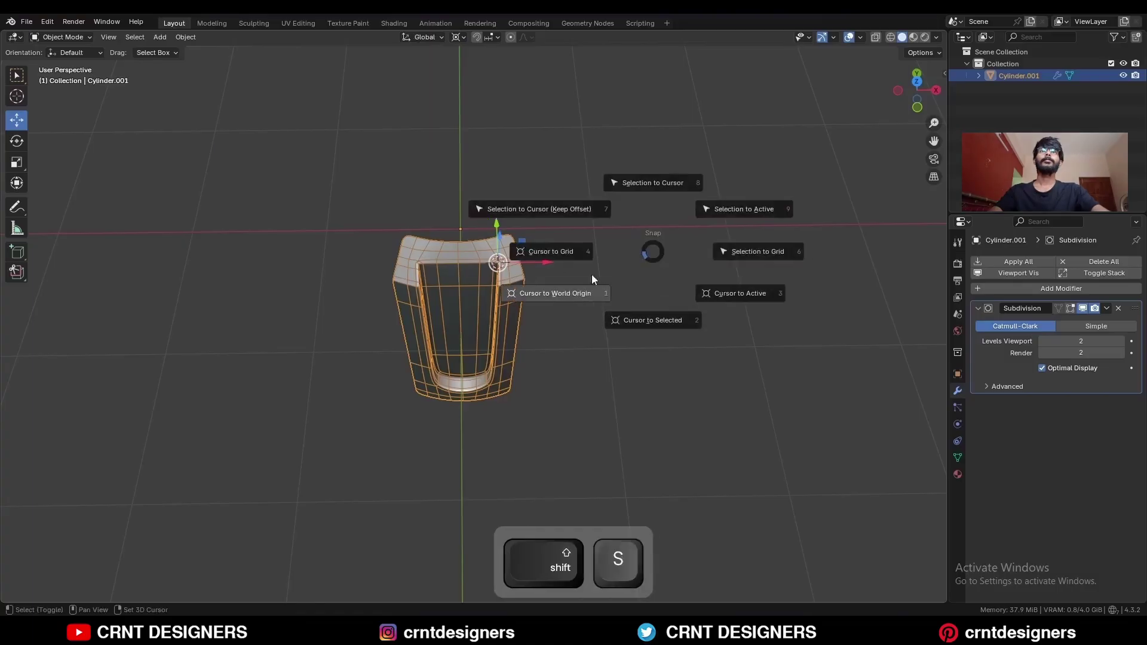
{"action": "left_click", "coordinate": [550, 291]}
{"action": "key", "text": "KP_7"}
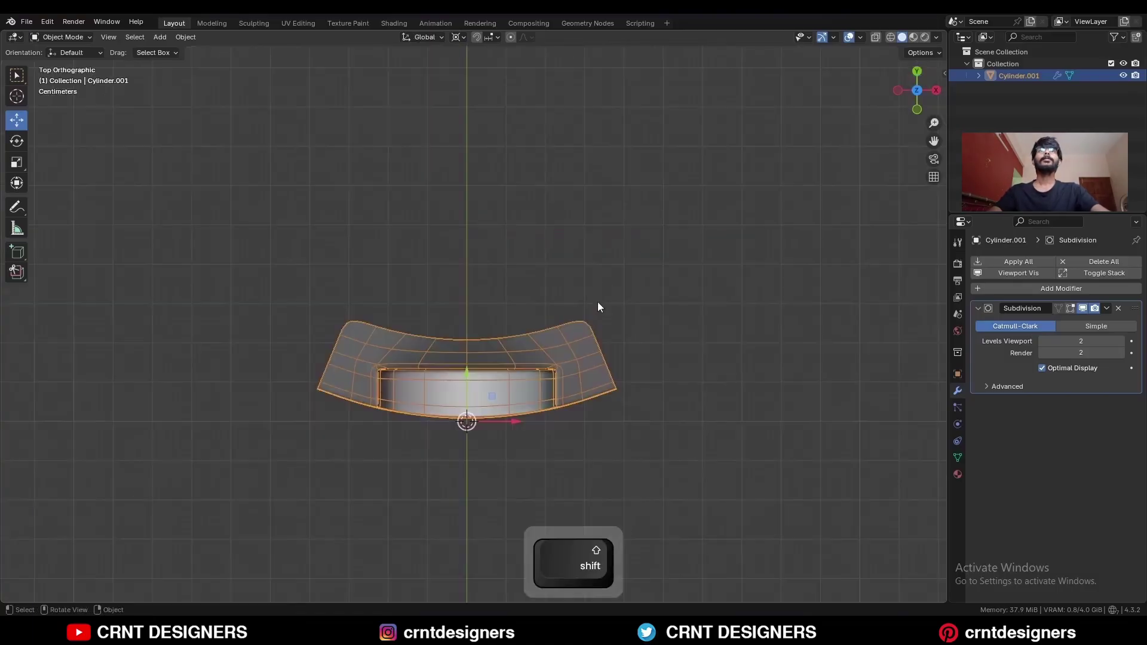
{"action": "key", "text": "Tab"}
{"action": "key", "text": "a"}
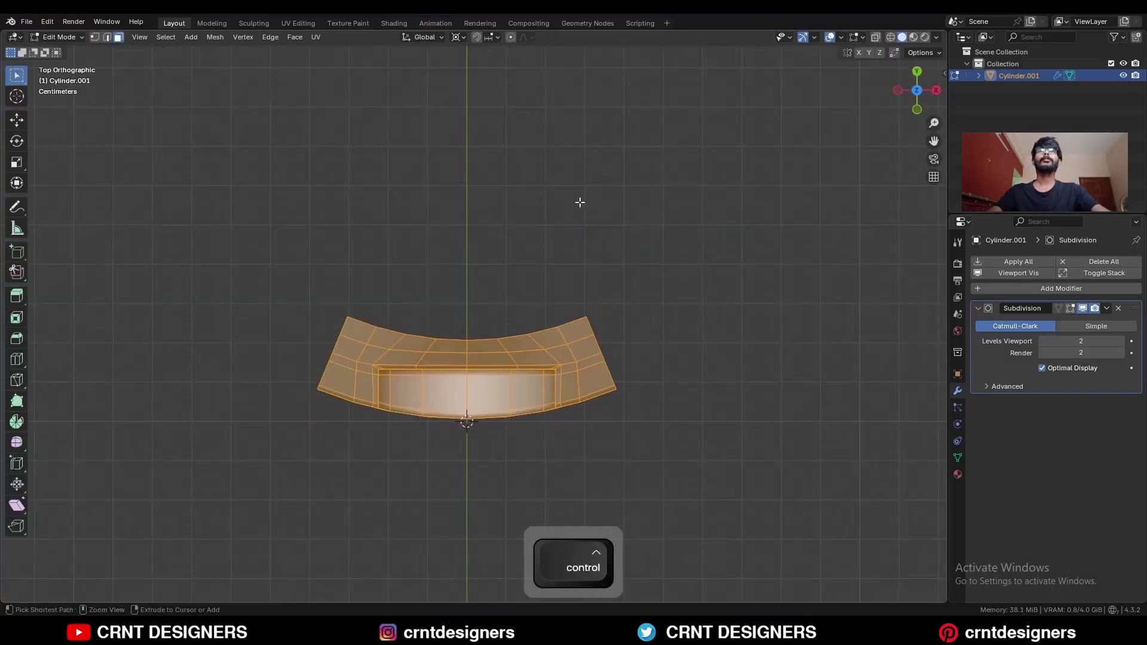
{"action": "key", "text": "shift+c"}
Duplicate the slotted segment in place and rotate the copy by -45° around the 3D cursor
{"action": "key", "text": "shift+d"}
{"action": "right_click", "coordinate": [606, 238]}
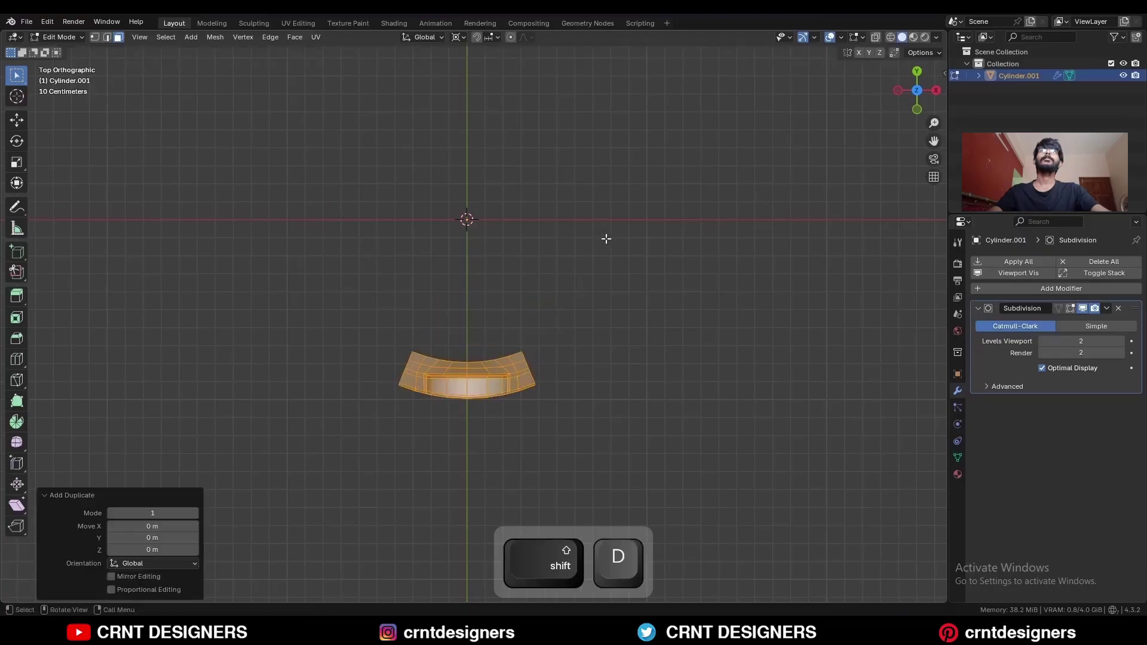
{"action": "key", "text": "r"}
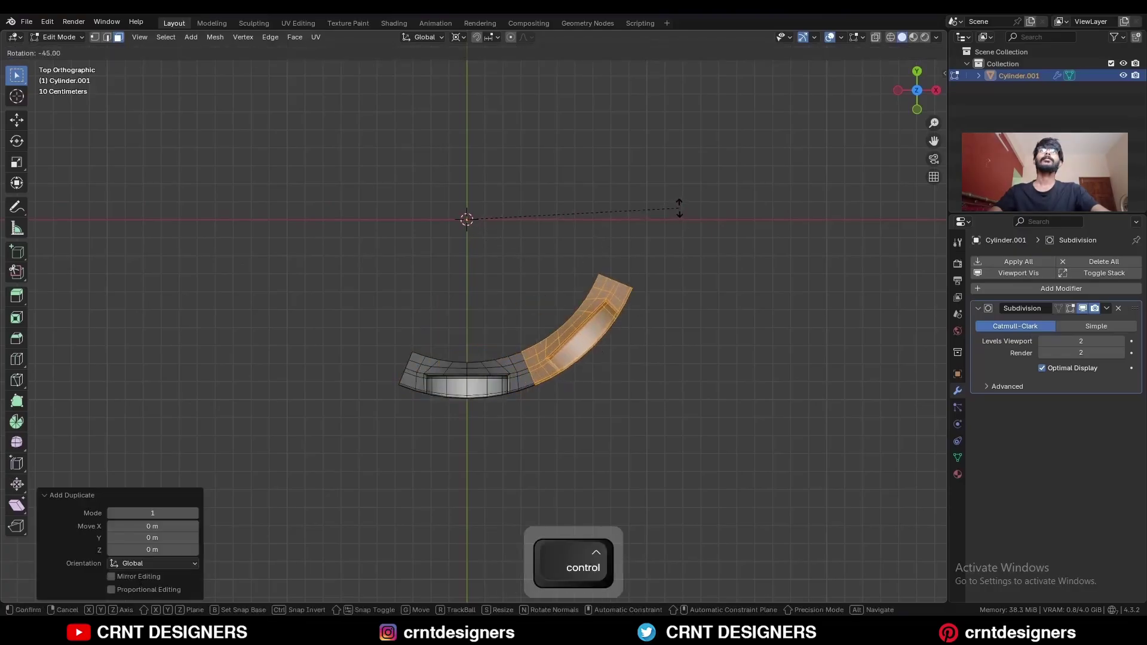
{"action": "left_click", "coordinate": [680, 207]}
Add three more copies of the segment, each rotated another -45° around the 3D cursor, continuing the ring to the opposite side
{"action": "middle_click_drag", "start_coordinate": [651, 296], "coordinate": [635, 328], "text": "shift"}
{"action": "key", "text": "shift+d"}
{"action": "right_click", "coordinate": [634, 329]}
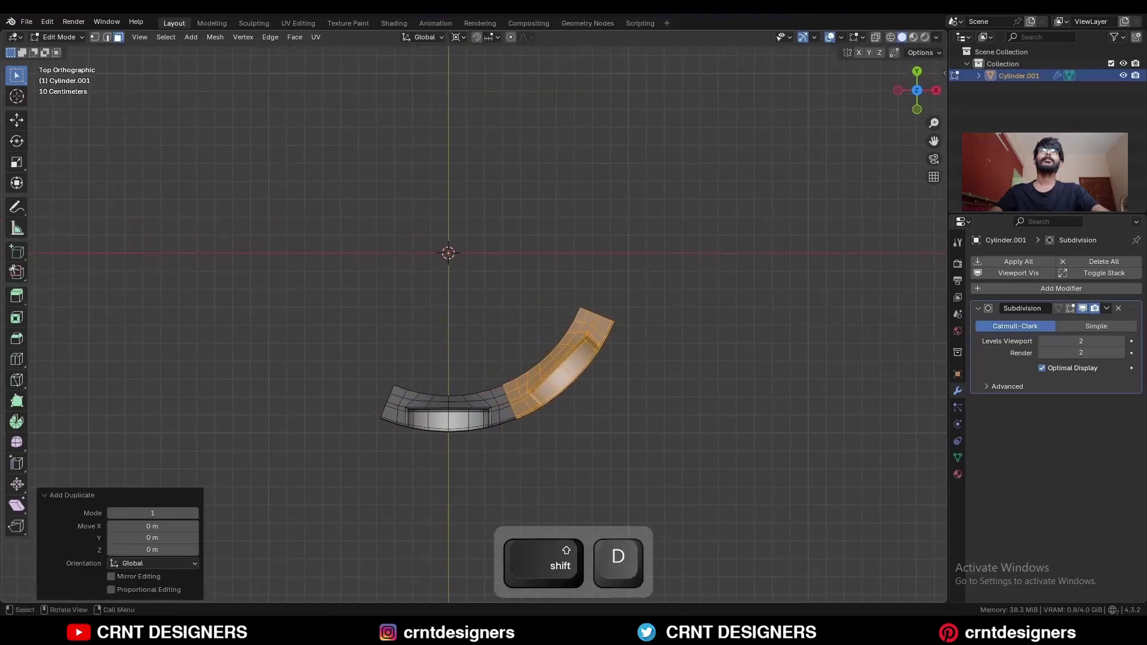
{"action": "key", "text": "r"}
{"action": "left_click", "coordinate": [651, 200], "text": "ctrl"}
{"action": "middle_click_drag", "start_coordinate": [642, 271], "coordinate": [637, 328], "text": "shift"}
{"action": "key", "text": "shift+d"}
{"action": "key", "text": "r"}
{"action": "left_click", "coordinate": [634, 160], "text": "ctrl"}
{"action": "middle_click_drag", "start_coordinate": [646, 262], "coordinate": [663, 312], "text": "shift"}
{"action": "key", "text": "shift+d"}
{"action": "right_click", "coordinate": [663, 312]}
{"action": "key", "text": "r"}
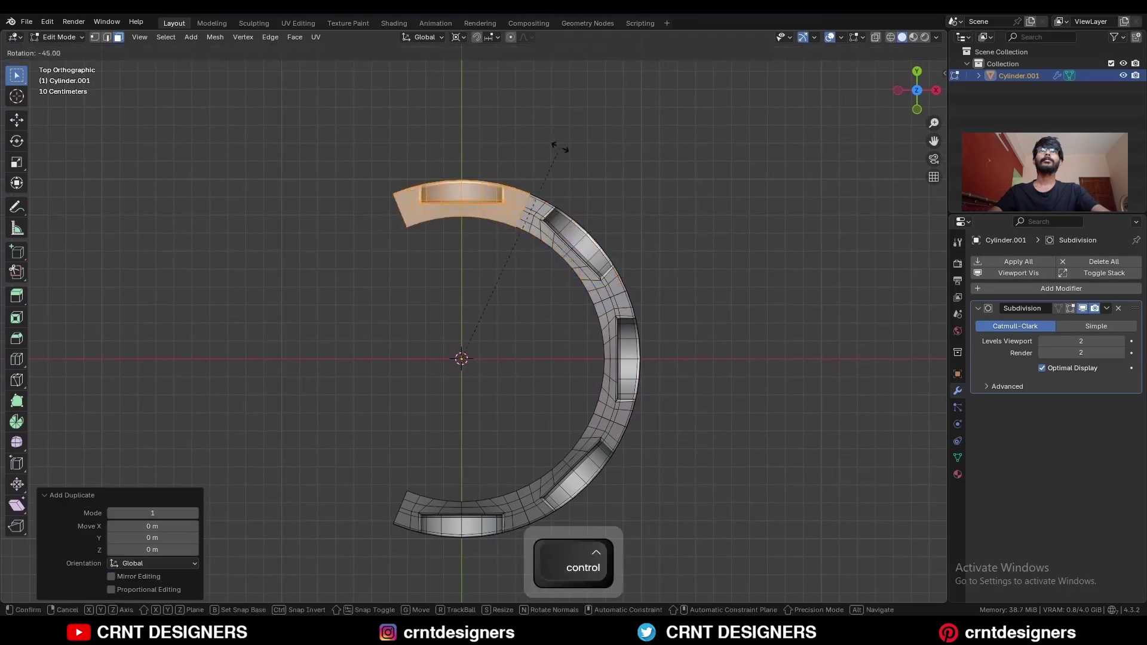
{"action": "left_click", "coordinate": [560, 149], "text": "ctrl"}
Symmetrize the half ring of segments across X to complete the full ring of slots
{"action": "middle_click_drag", "start_coordinate": [563, 233], "coordinate": [565, 301], "text": "ctrl"}
{"action": "key", "text": "a"}
{"action": "left_click", "coordinate": [214, 37]}
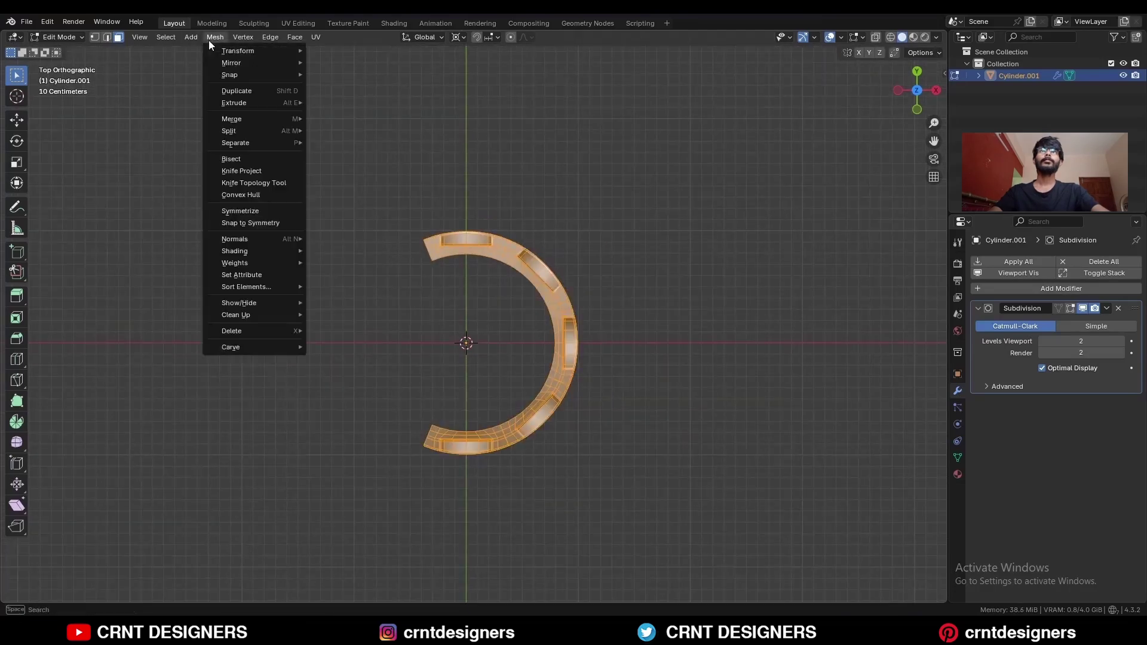
{"action": "left_click", "coordinate": [238, 212]}
{"action": "left_click", "coordinate": [644, 264]}
Merge all vertices of the ring by distance at 0.0101 m and preview the smoothed mesh without overlays in Object Mode
{"action": "middle_click_drag", "start_coordinate": [627, 382], "coordinate": [618, 308]}
{"action": "middle_click_drag", "start_coordinate": [617, 376], "coordinate": [617, 322], "text": "ctrl"}
{"action": "key", "text": "a"}
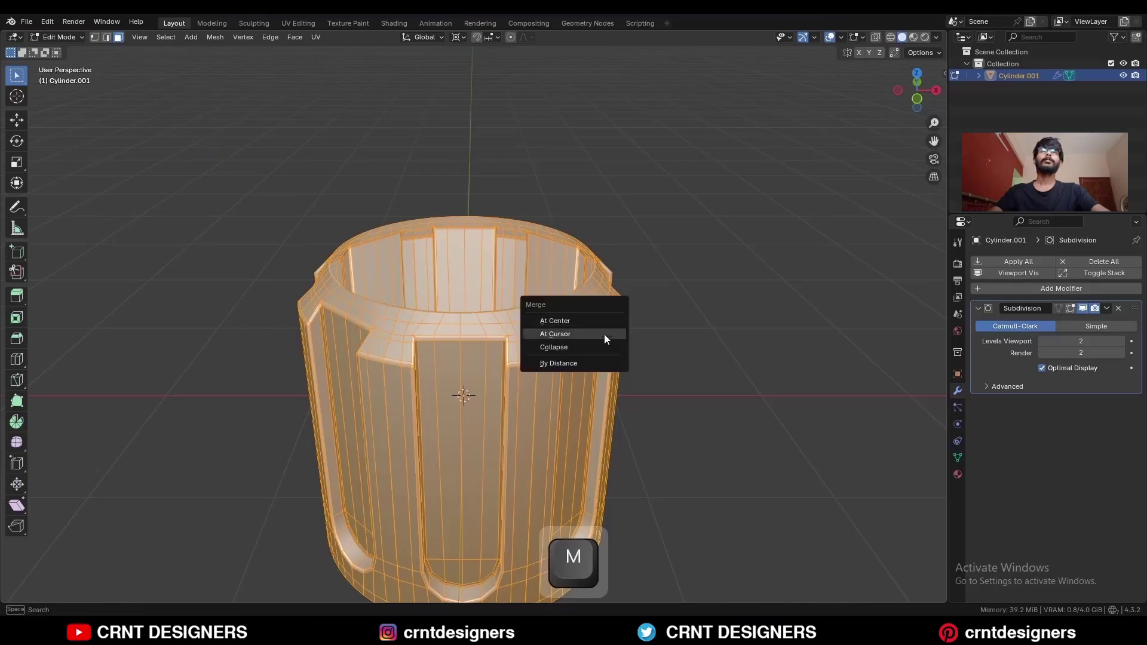
{"action": "left_click", "coordinate": [597, 363]}
{"action": "scroll", "coordinate": [657, 358], "scroll_direction": "up", "scroll_amount": 3}
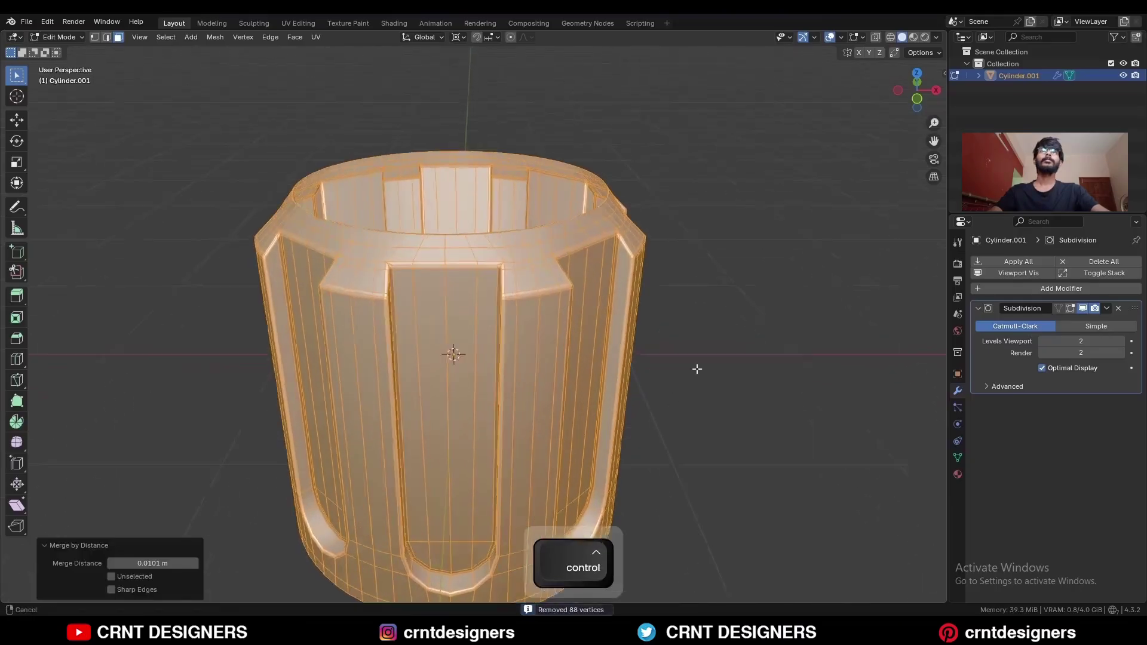
{"action": "middle_click_drag", "start_coordinate": [697, 369], "coordinate": [781, 305], "text": "ctrl"}
{"action": "left_click", "coordinate": [781, 304]}
{"action": "middle_click_drag", "start_coordinate": [602, 348], "coordinate": [617, 342]}
{"action": "key", "text": "Tab"}
{"action": "key", "text": "alt+shift+z"}
Add several evenly spaced horizontal loop cuts around the slotted wall without sliding them
{"action": "middle_click_drag", "start_coordinate": [562, 283], "coordinate": [514, 443], "text": "ctrl"}
{"action": "scroll", "coordinate": [514, 443], "scroll_direction": "up", "scroll_amount": 4}
{"action": "key", "text": "ctrl+r"}
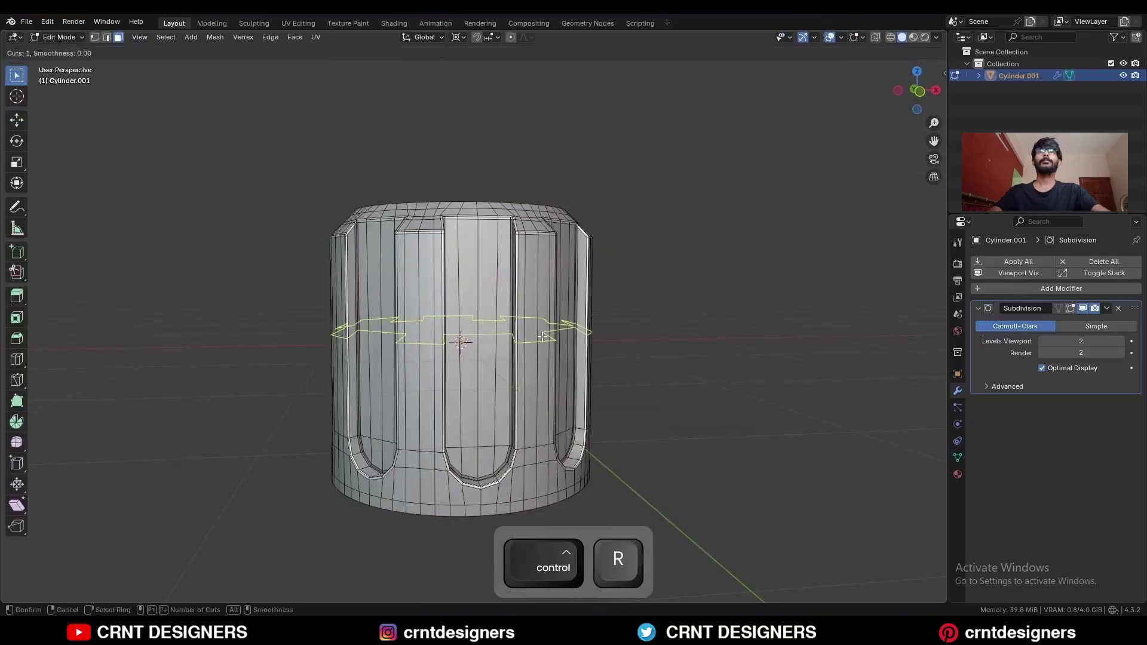
{"action": "left_click", "coordinate": [542, 337]}
{"action": "right_click", "coordinate": [542, 337]}
{"action": "left_click_drag", "start_coordinate": [164, 484], "coordinate": [173, 484]}
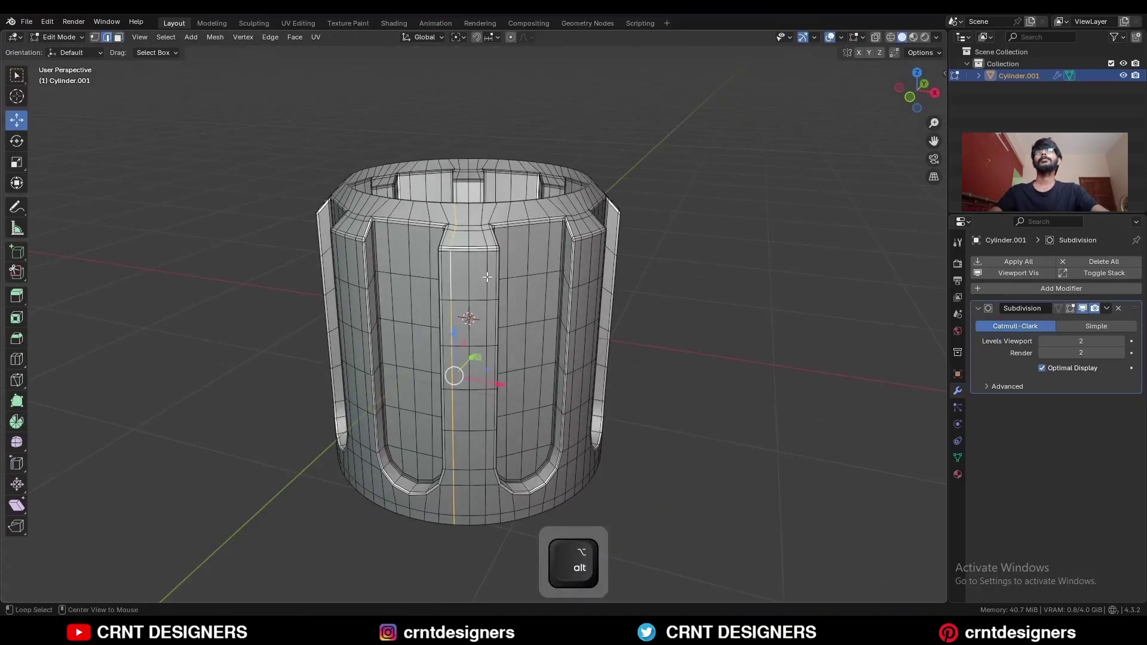
Select the two vertical edge loops on the rib between neighbouring slots and apply Set Flow to them
{"action": "left_click", "coordinate": [487, 277], "text": "alt+shift"}
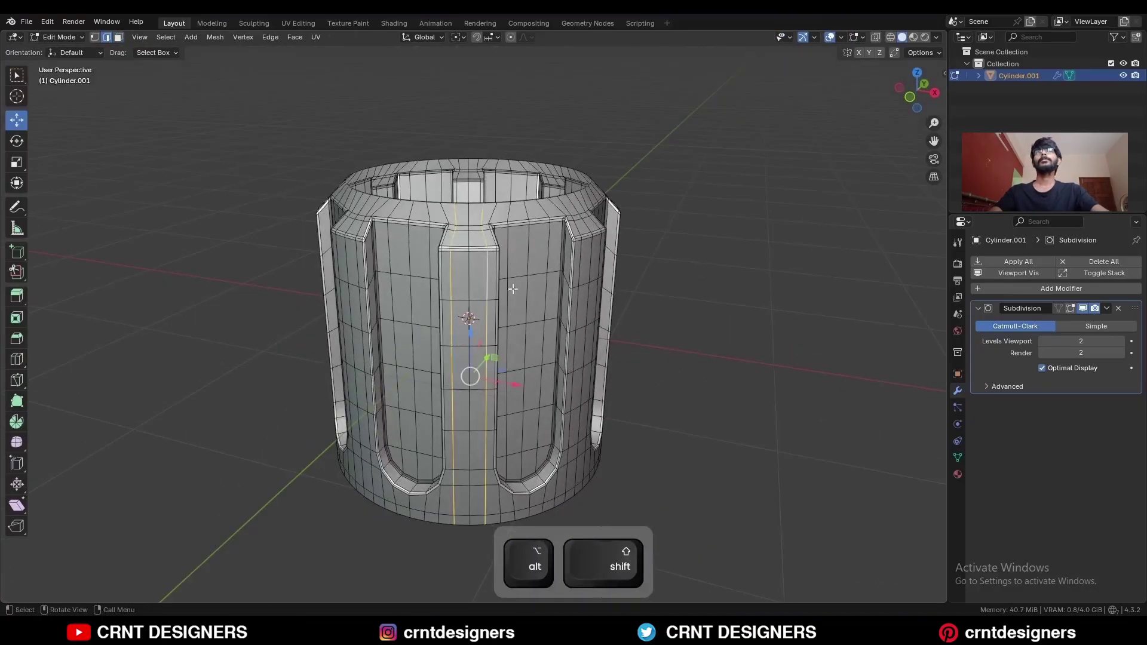
{"action": "middle_click_drag", "start_coordinate": [487, 277], "coordinate": [520, 322]}
{"action": "scroll", "coordinate": [520, 325], "scroll_direction": "up", "scroll_amount": 6}
{"action": "right_click", "coordinate": [845, 317]}
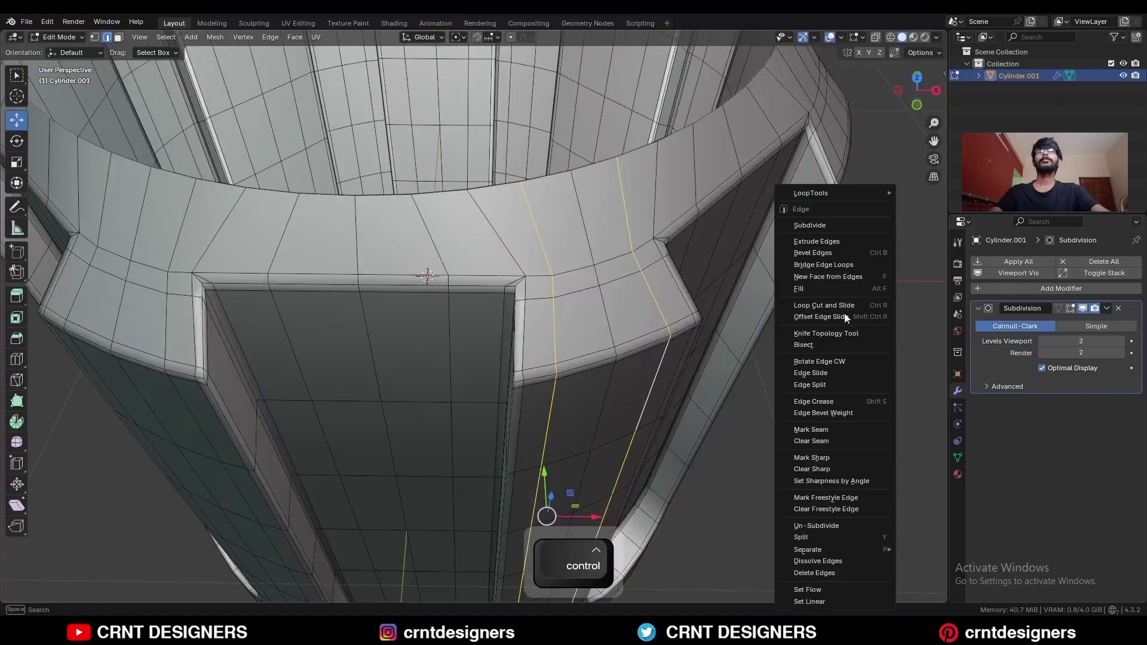
{"action": "left_click", "coordinate": [806, 589]}
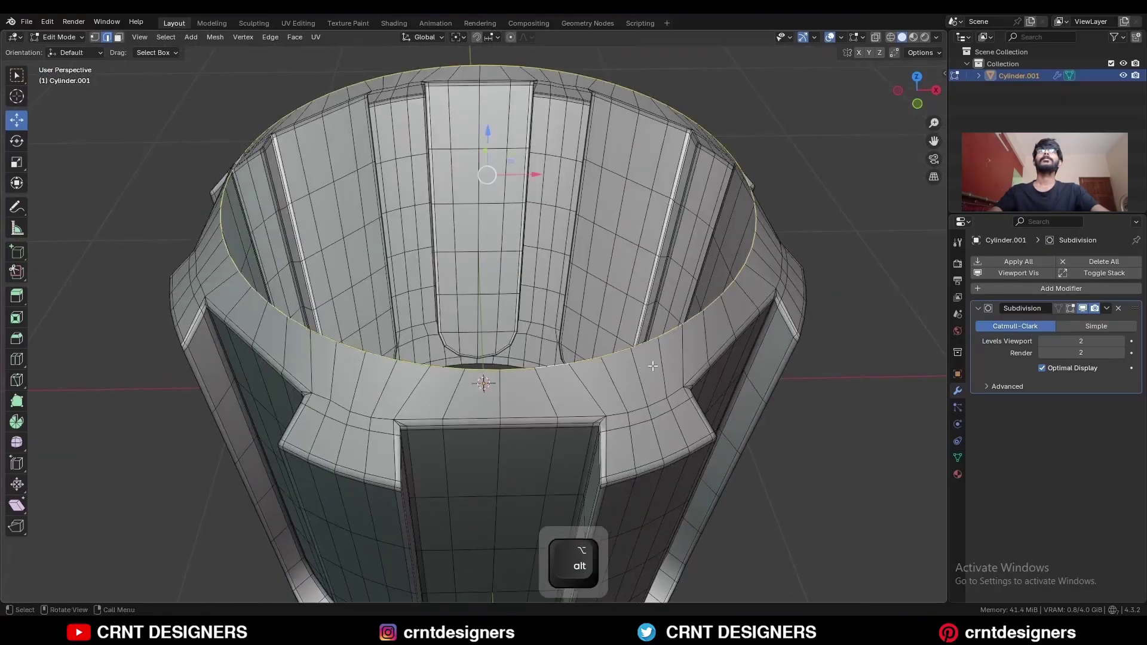
Fill the cylinder's open top rim with a face and inset it by about 0.185 m
{"action": "middle_click_drag", "start_coordinate": [688, 334], "coordinate": [658, 368], "text": "shift"}
{"action": "key", "text": "f"}
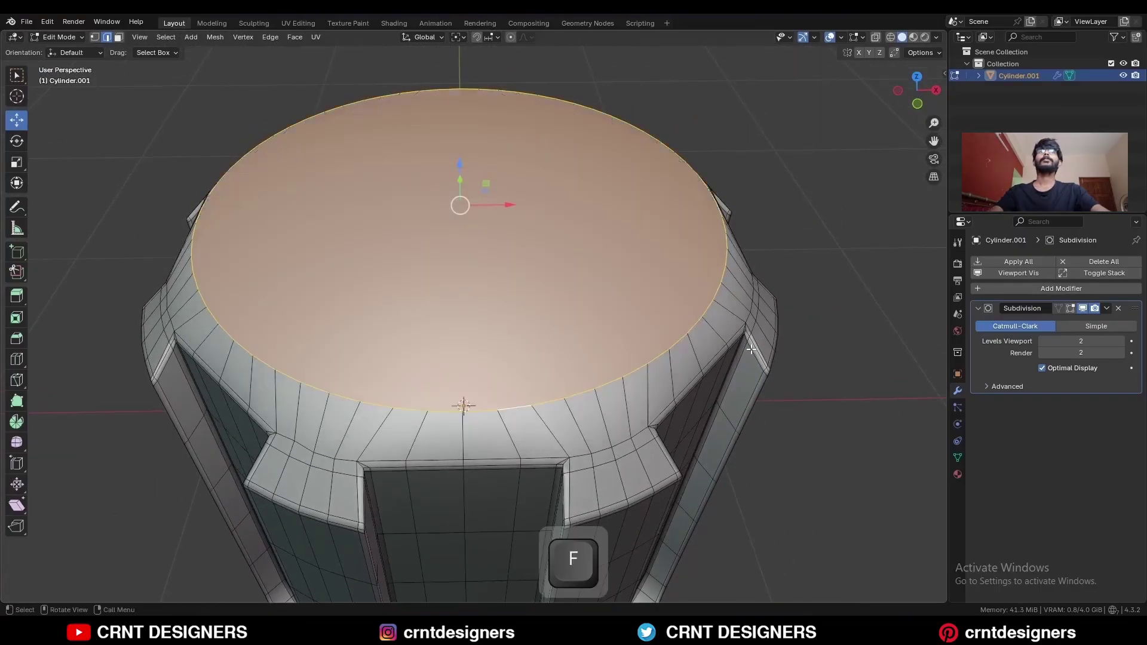
{"action": "mouse_move", "coordinate": [771, 344]}
{"action": "middle_mouse_down", "text": "shift"}
{"action": "mouse_move", "coordinate": [758, 344]}
{"action": "mouse_move", "coordinate": [788, 336]}
{"action": "middle_mouse_up", "text": "shift"}
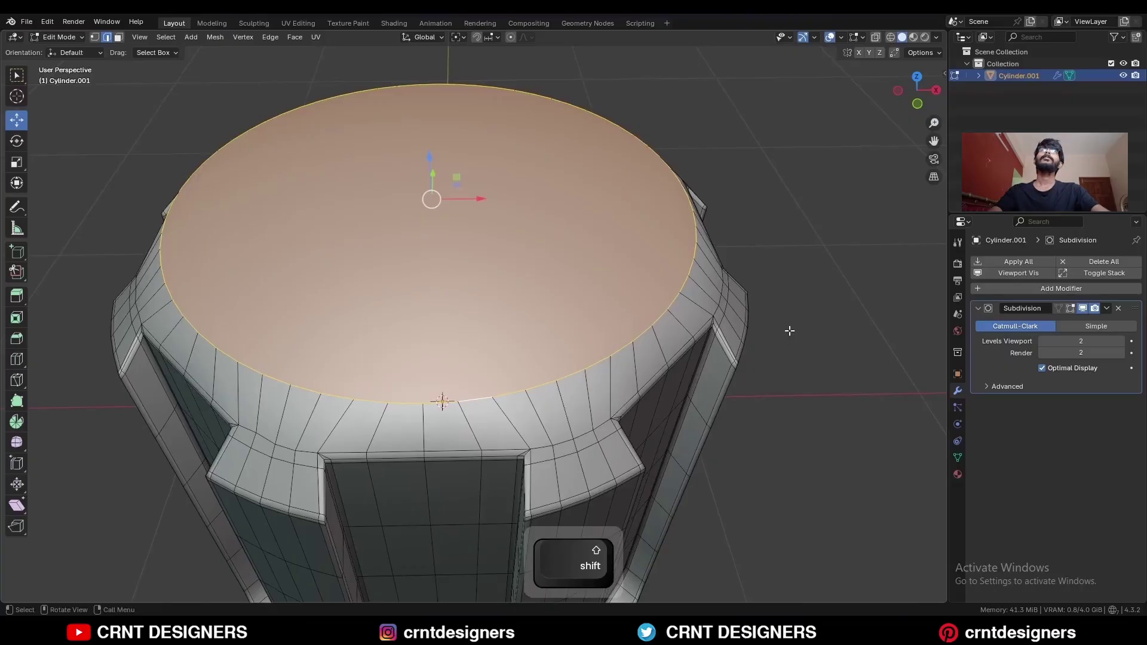
{"action": "key", "text": "i"}
{"action": "left_click", "coordinate": [729, 308]}
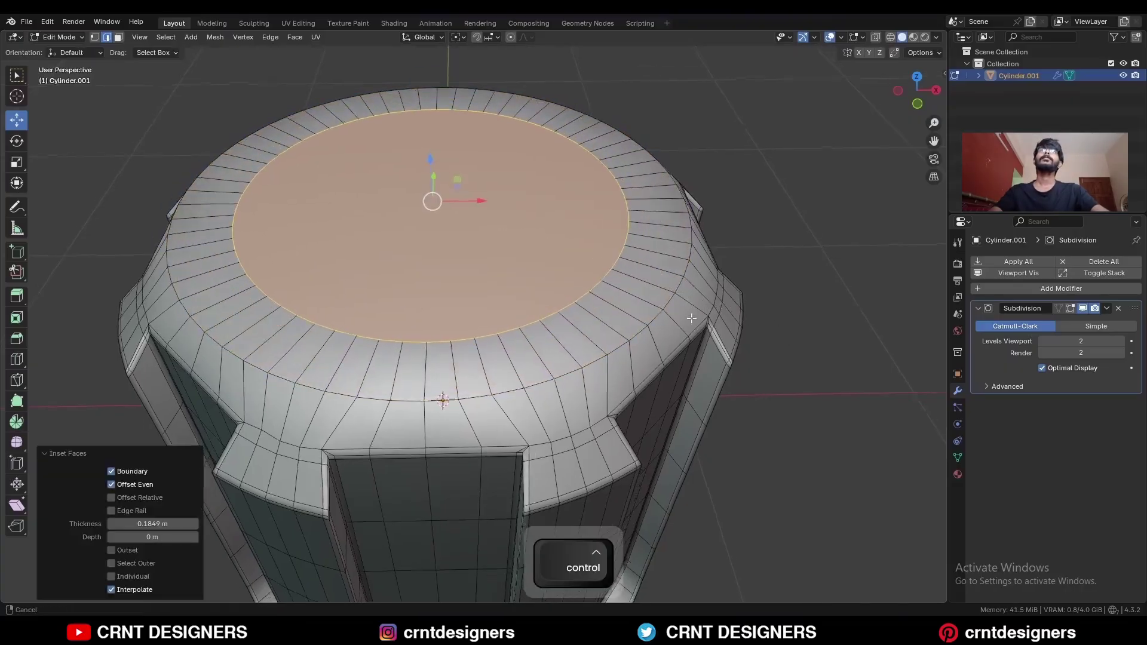
Fill the cylinder's open bottom rim with a face and inset it by about 0.2045 m
{"action": "middle_click_drag", "start_coordinate": [692, 318], "coordinate": [696, 413], "text": "ctrl"}
{"action": "middle_click_drag", "start_coordinate": [696, 412], "coordinate": [666, 323]}
{"action": "left_click", "coordinate": [567, 406], "text": "alt"}
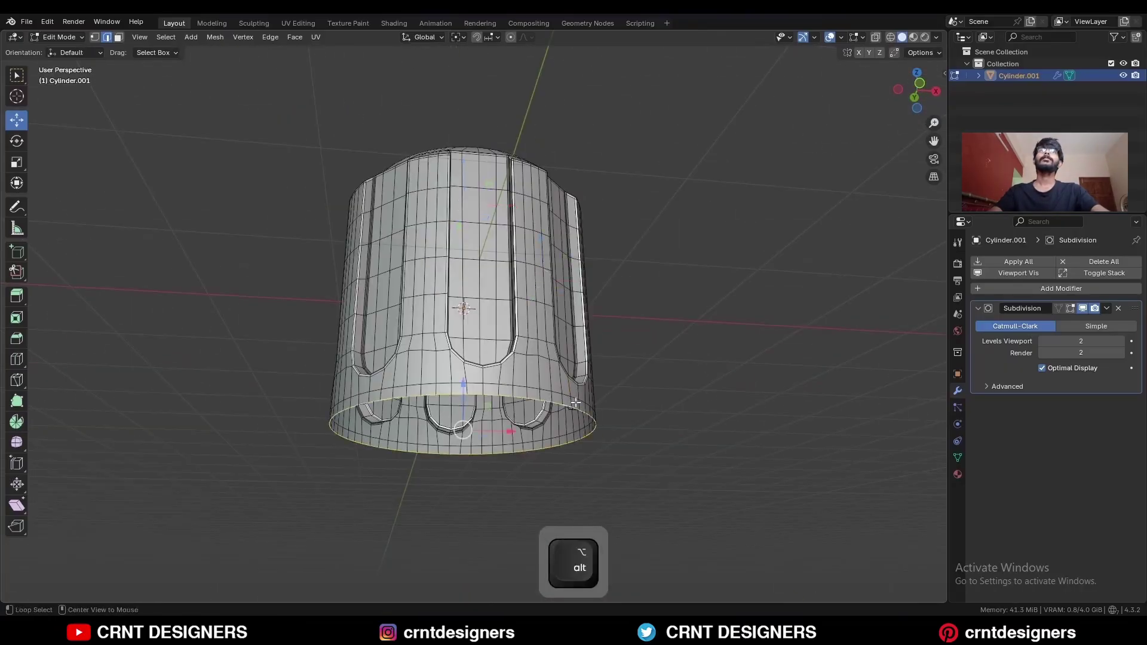
{"action": "key", "text": "f"}
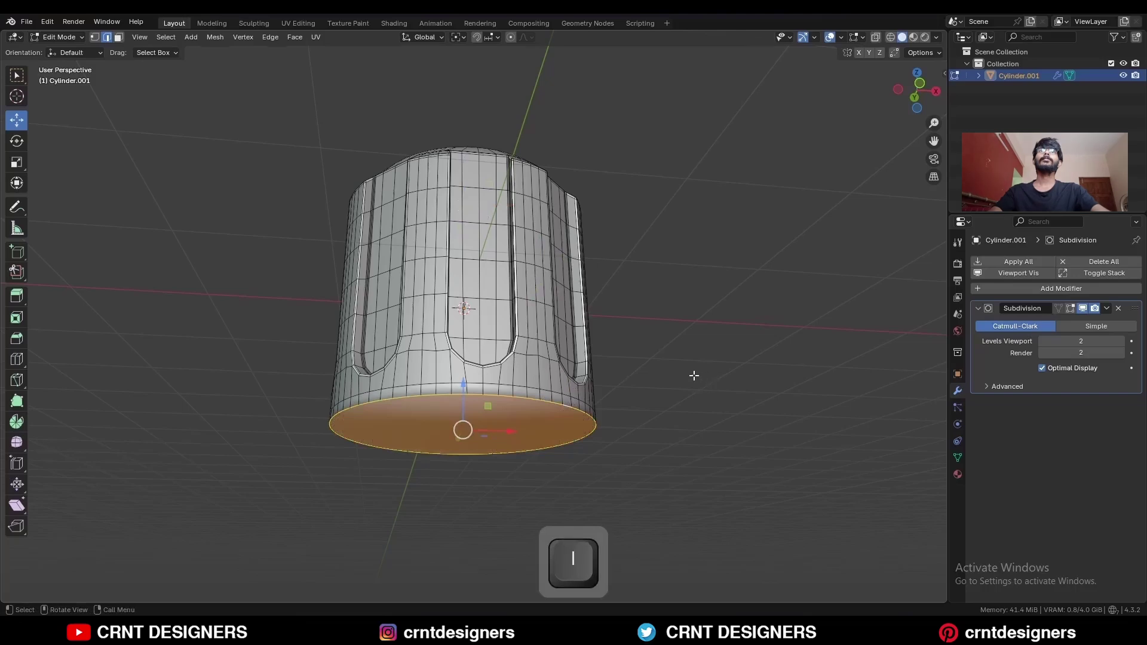
{"action": "key", "text": "i"}
{"action": "left_click", "coordinate": [672, 379]}
In X-ray top view, scale the bottom inset face by about 0.774 to match the top inset circle
{"action": "key", "text": "KP_7"}
{"action": "key", "text": "alt+z"}
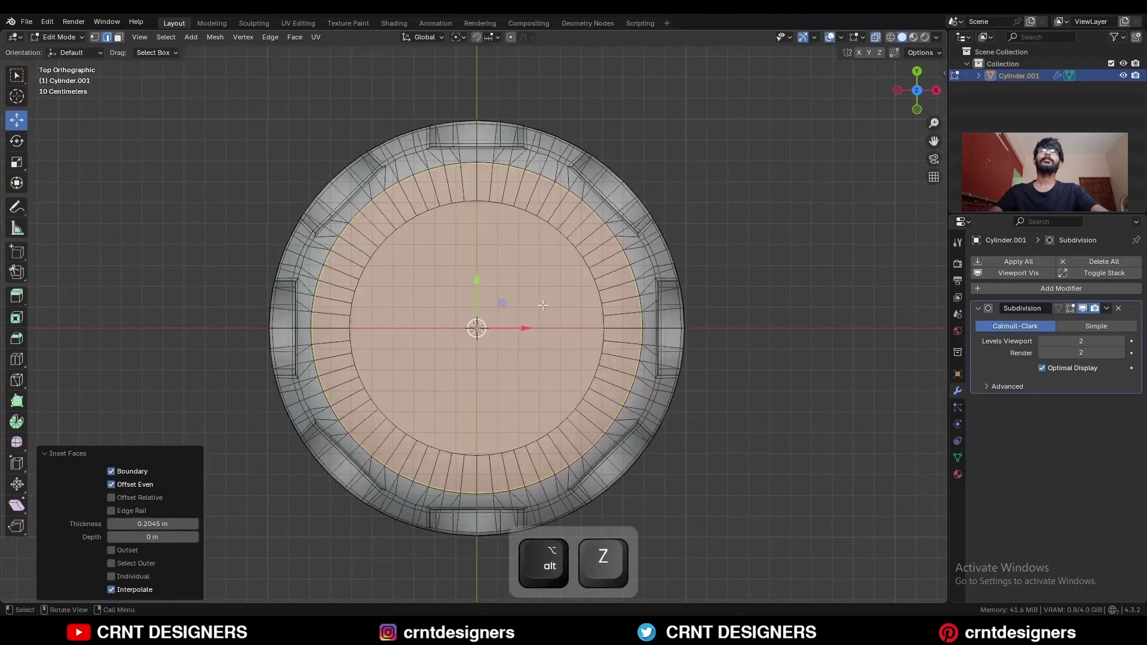
{"action": "key", "text": "s"}
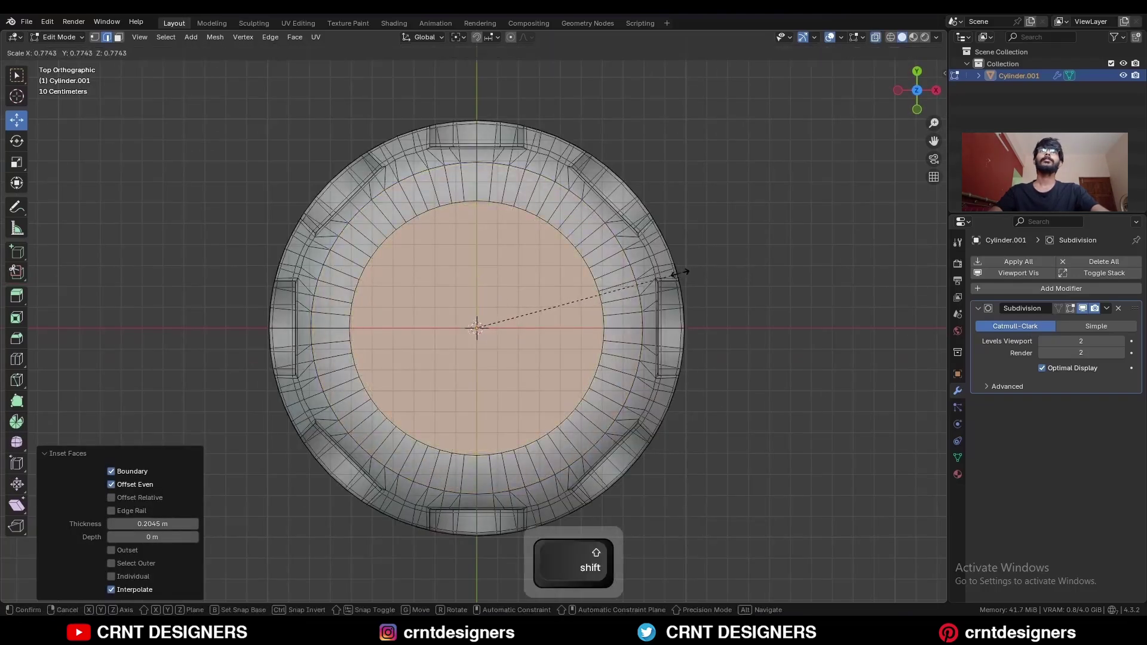
{"action": "left_click", "coordinate": [680, 273]}
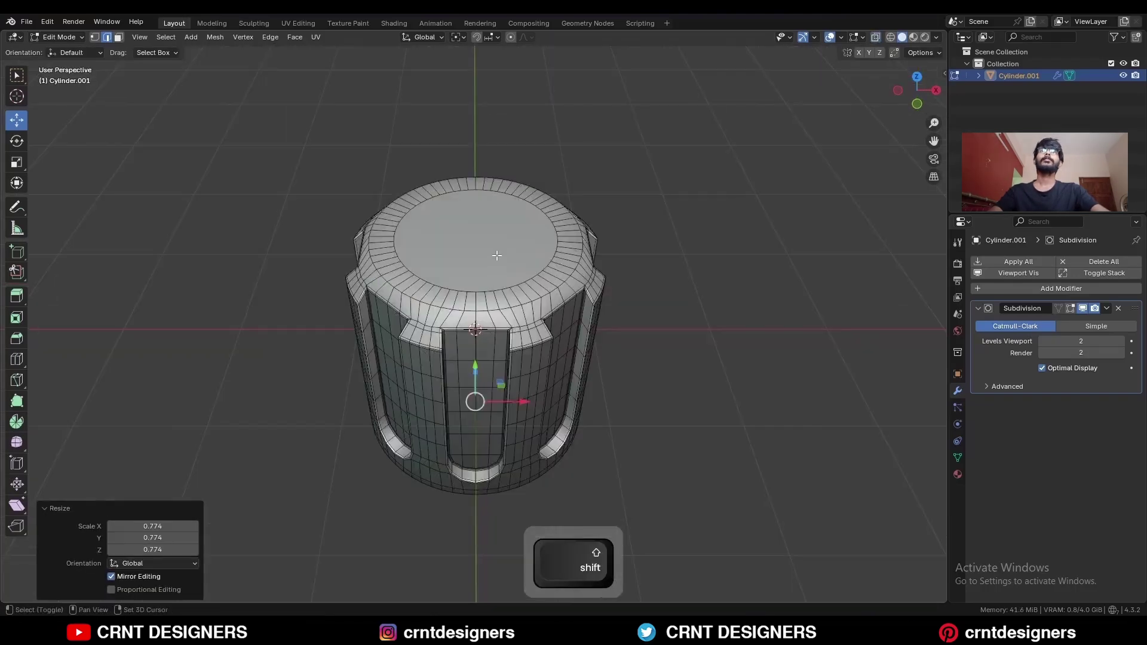
Select the top inset face together with the bottom one and apply LoopTools Circle to them
{"action": "left_click", "coordinate": [658, 241]}
{"action": "key", "text": "3"}
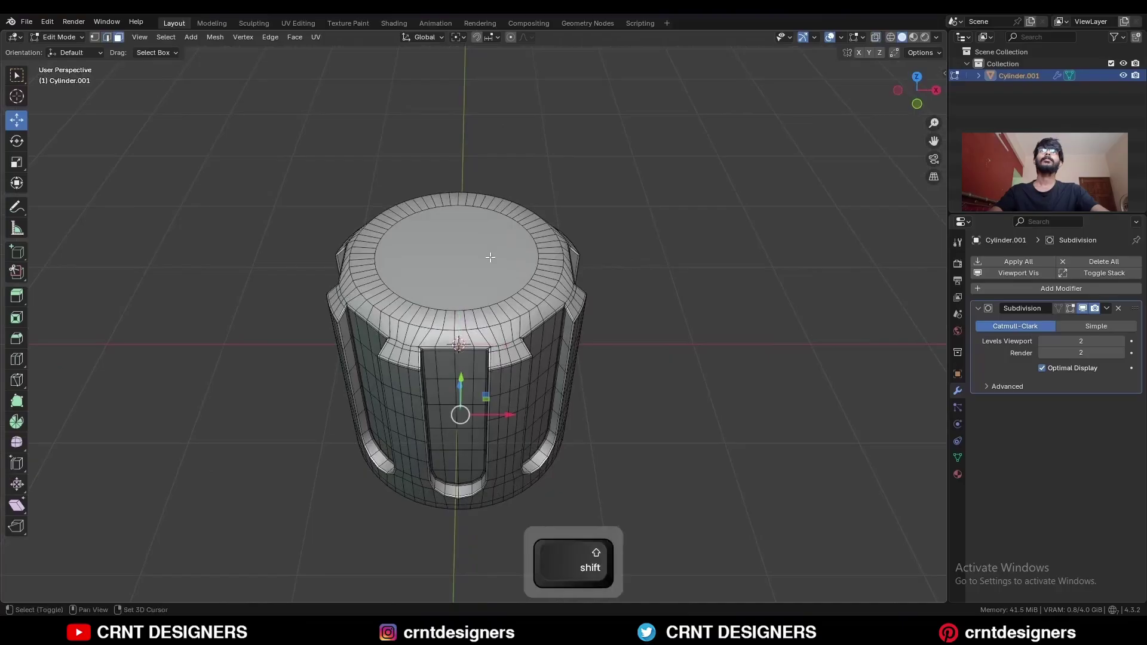
{"action": "left_click", "coordinate": [490, 258], "text": "shift"}
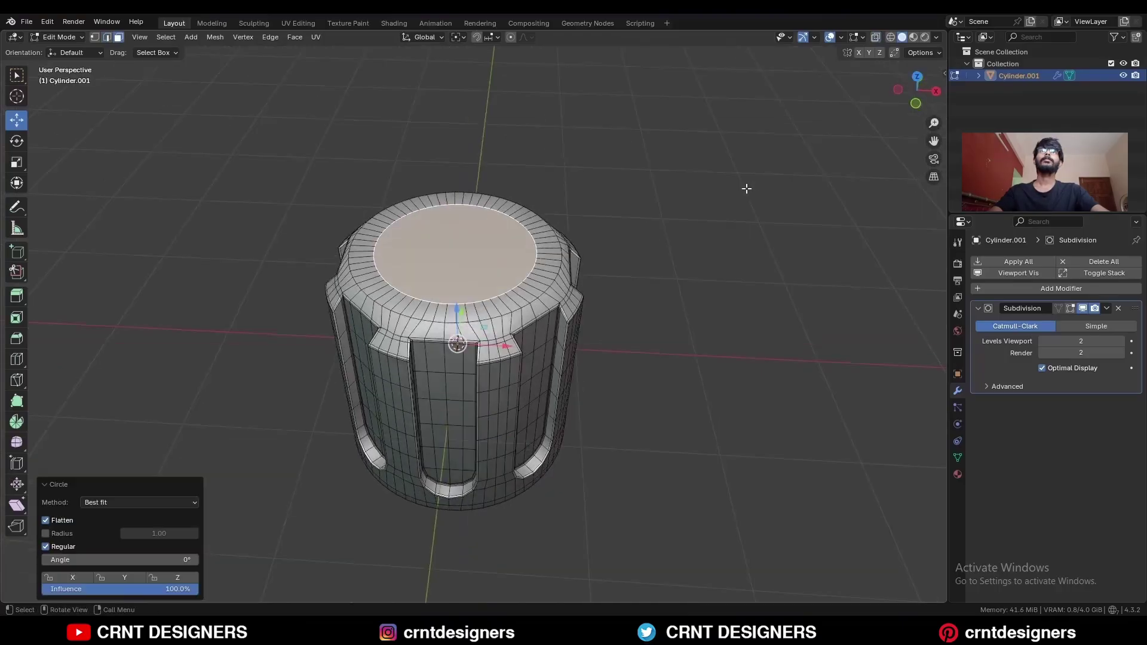
Bridge the selected top and bottom inset faces to cut a through-bore in the cylinder, and clear the selection
{"action": "right_click", "coordinate": [745, 188]}
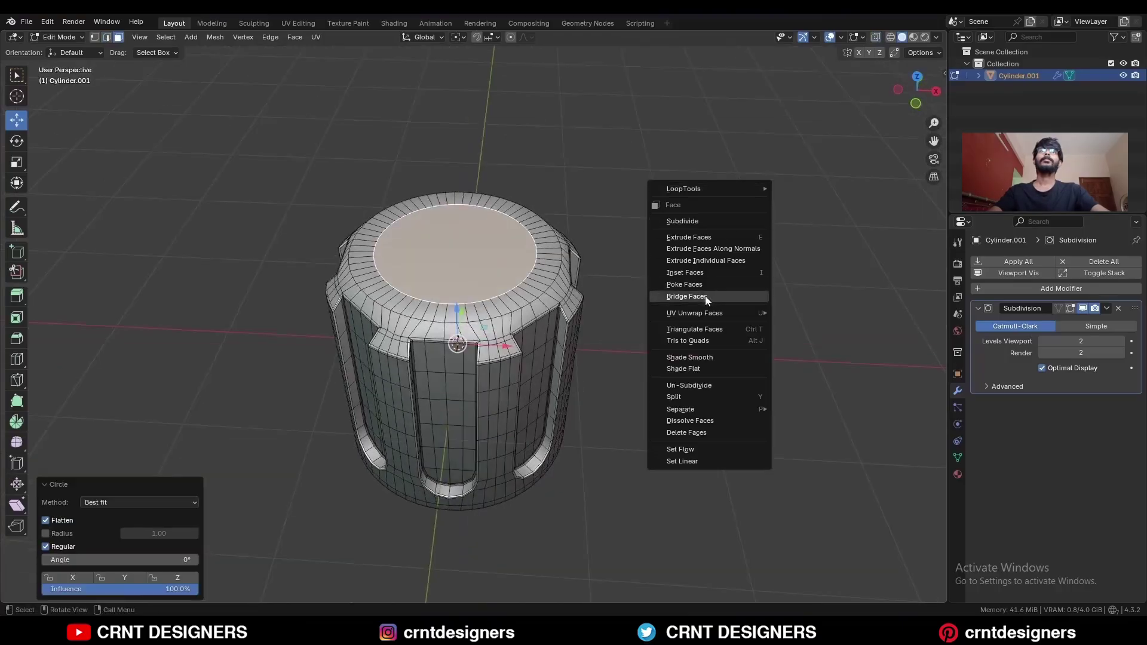
{"action": "left_click", "coordinate": [687, 297]}
{"action": "key", "text": "alt+a"}
{"action": "middle_click_drag", "start_coordinate": [619, 297], "coordinate": [634, 297]}
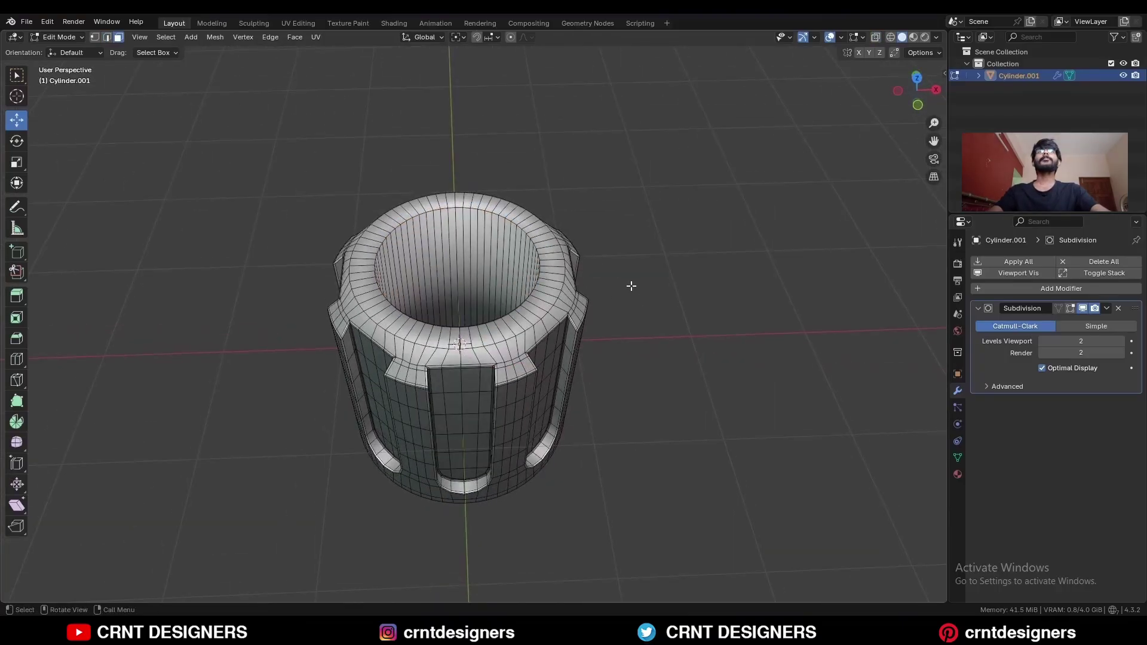
Bevel the inner and outer rim edge loops at both cylinder ends by about 0.0174 m with 2 segments and profile 1
{"action": "scroll", "coordinate": [631, 286], "scroll_direction": "up", "scroll_amount": 4}
{"action": "key", "text": "2"}
{"action": "left_click", "coordinate": [627, 243], "text": "alt"}
{"action": "left_click", "coordinate": [681, 298], "text": "alt+shift"}
{"action": "mouse_move", "coordinate": [693, 358]}
{"action": "middle_mouse_down"}
{"action": "mouse_move", "coordinate": [700, 320]}
{"action": "mouse_move", "coordinate": [707, 358]}
{"action": "middle_mouse_up"}
{"action": "middle_click_drag", "start_coordinate": [707, 497], "coordinate": [576, 401]}
{"action": "scroll", "coordinate": [576, 401], "scroll_direction": "down", "scroll_amount": 3}
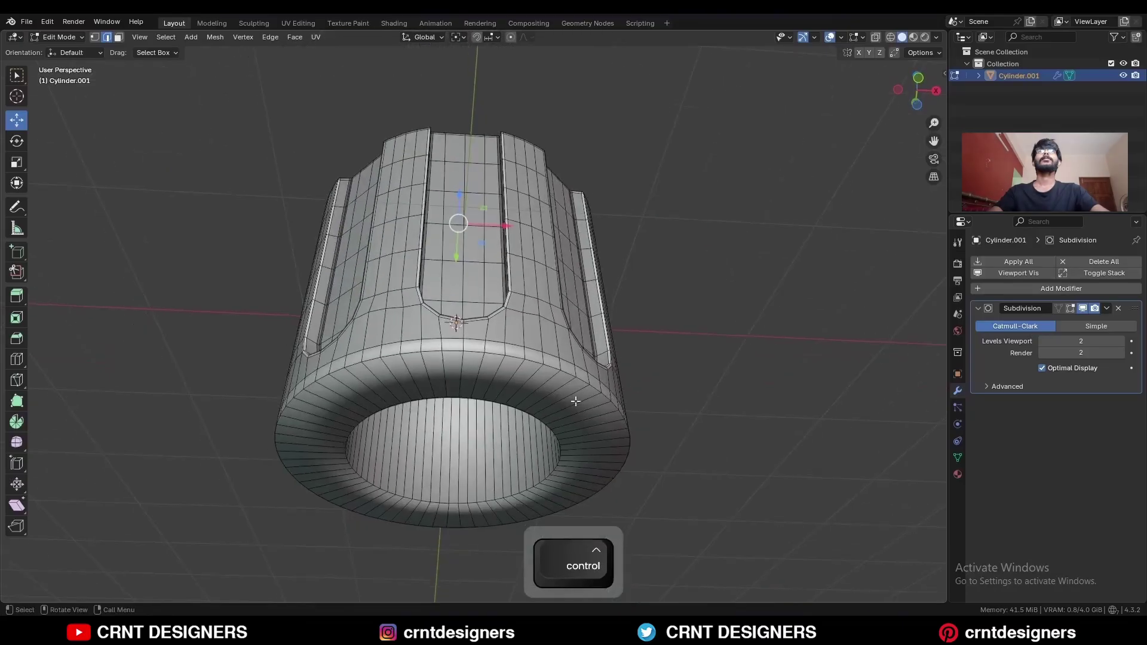
{"action": "left_click", "coordinate": [549, 425], "text": "alt+shift"}
{"action": "left_click", "coordinate": [600, 389], "text": "alt+shift"}
{"action": "middle_click_drag", "start_coordinate": [604, 299], "coordinate": [603, 427]}
{"action": "scroll", "coordinate": [657, 383], "scroll_direction": "up", "scroll_amount": 4}
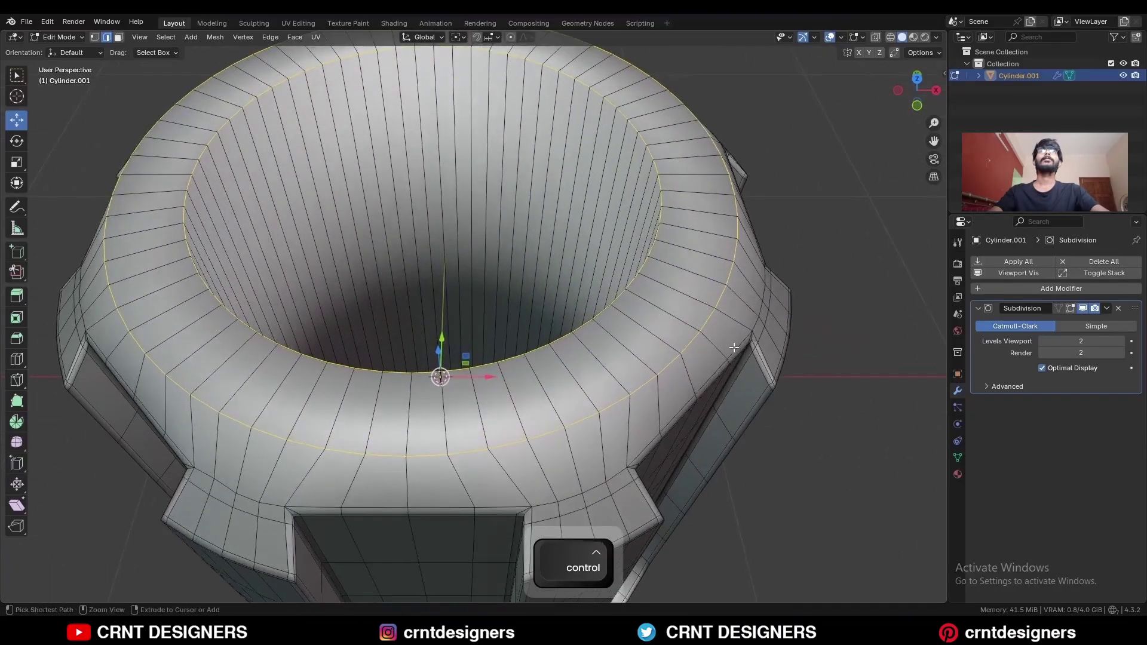
{"action": "key", "text": "ctrl+b"}
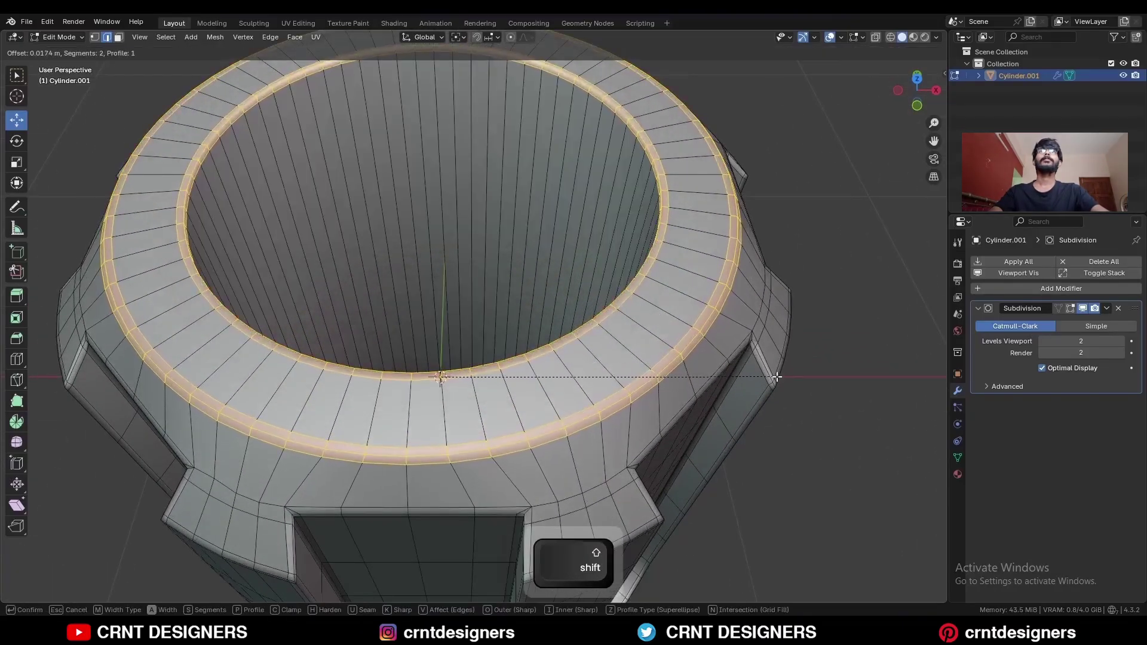
{"action": "left_click", "coordinate": [775, 372]}
Add centred loop cuts around the inner bore wall, increase the number of cuts above one, and return to Object Mode
{"action": "scroll", "coordinate": [586, 274], "scroll_direction": "down", "scroll_amount": 2}
{"action": "key", "text": "ctrl+r"}
{"action": "left_click", "coordinate": [508, 287]}
{"action": "right_click", "coordinate": [508, 287]}
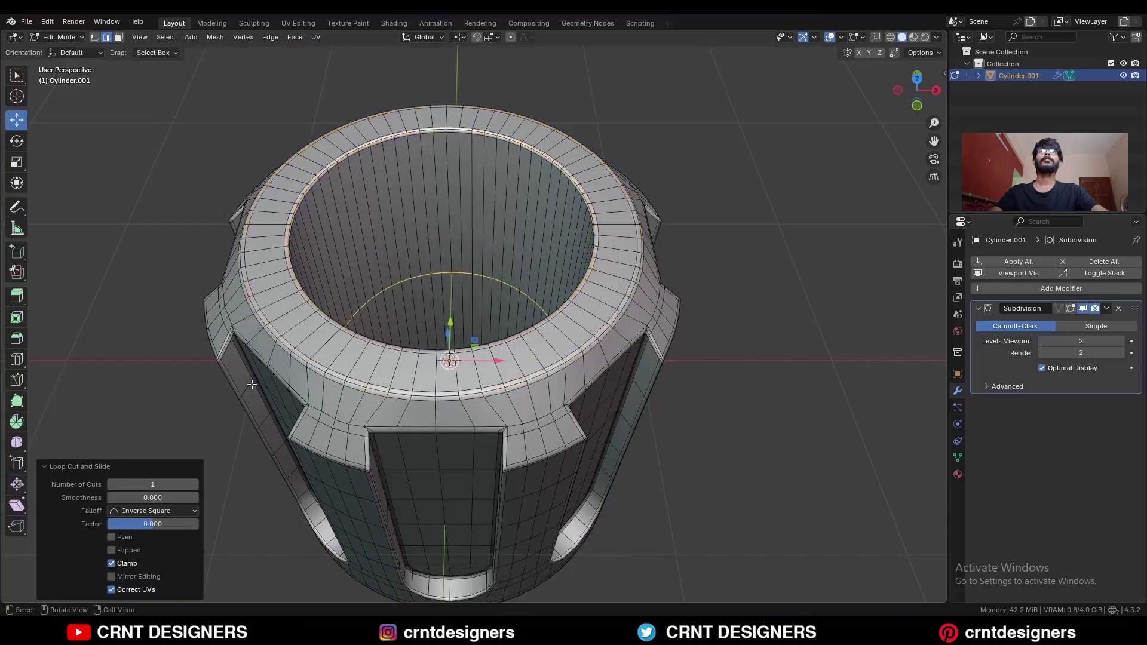
{"action": "left_click", "coordinate": [195, 485]}
{"action": "left_click", "coordinate": [686, 303]}
{"action": "key", "text": "Tab"}
Examine the subdivided cylinder with overlays on and off, from perspective, front, side and top views
{"action": "scroll", "coordinate": [579, 360], "scroll_direction": "down", "scroll_amount": 3}
{"action": "middle_click_drag", "start_coordinate": [579, 359], "coordinate": [568, 301]}
{"action": "key", "text": "alt+shift+z"}
{"action": "scroll", "coordinate": [598, 299], "scroll_direction": "up", "scroll_amount": 4}
{"action": "left_click", "coordinate": [641, 295]}
{"action": "key", "text": "alt+shift+z"}
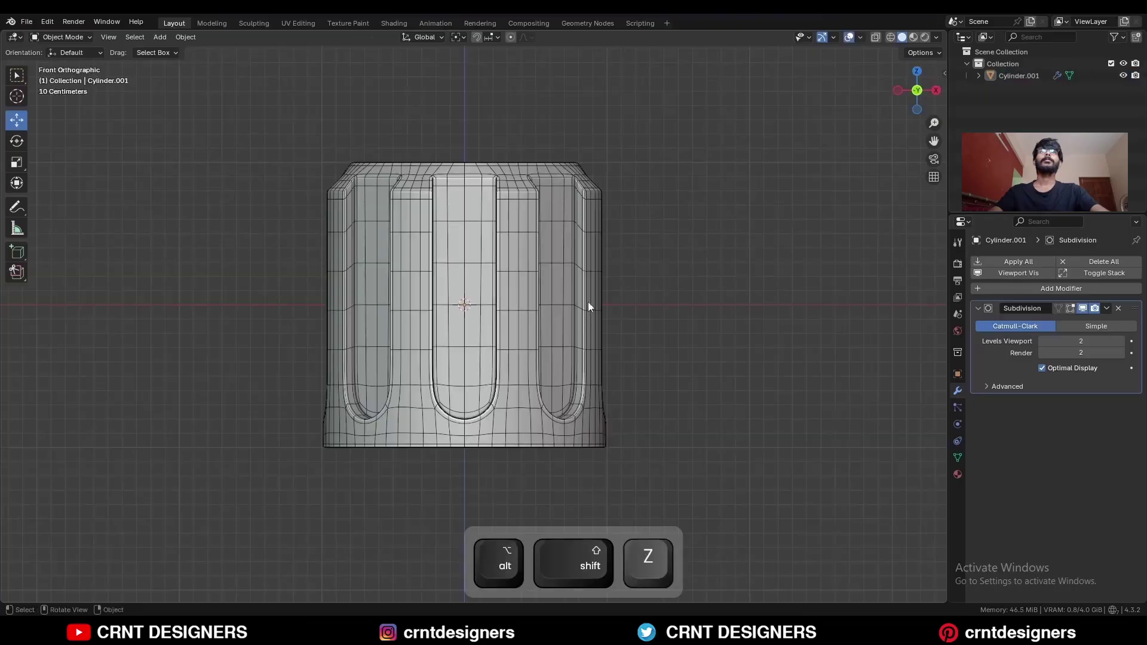
{"action": "key", "text": "alt+shift+z"}
{"action": "left_click", "coordinate": [898, 89]}
{"action": "left_click", "coordinate": [917, 72]}
{"action": "middle_click_drag", "start_coordinate": [711, 412], "coordinate": [701, 257], "text": "ctrl"}
{"action": "middle_click_drag", "start_coordinate": [700, 257], "coordinate": [697, 360], "text": "ctrl"}
{"action": "key", "text": "alt+shift+z"}
{"action": "mouse_move", "coordinate": [641, 299]}
{"action": "middle_mouse_down"}
{"action": "mouse_move", "coordinate": [558, 298]}
{"action": "mouse_move", "coordinate": [611, 272]}
{"action": "mouse_move", "coordinate": [577, 321]}
{"action": "mouse_move", "coordinate": [647, 302]}
{"action": "middle_mouse_up"}
{"action": "key", "text": "alt+shift+z"}
{"action": "middle_click_drag", "start_coordinate": [628, 357], "coordinate": [641, 332], "text": "ctrl"}
{"action": "left_click", "coordinate": [913, 78]}
{"action": "middle_click_drag", "start_coordinate": [683, 214], "coordinate": [637, 257], "text": "ctrl"}
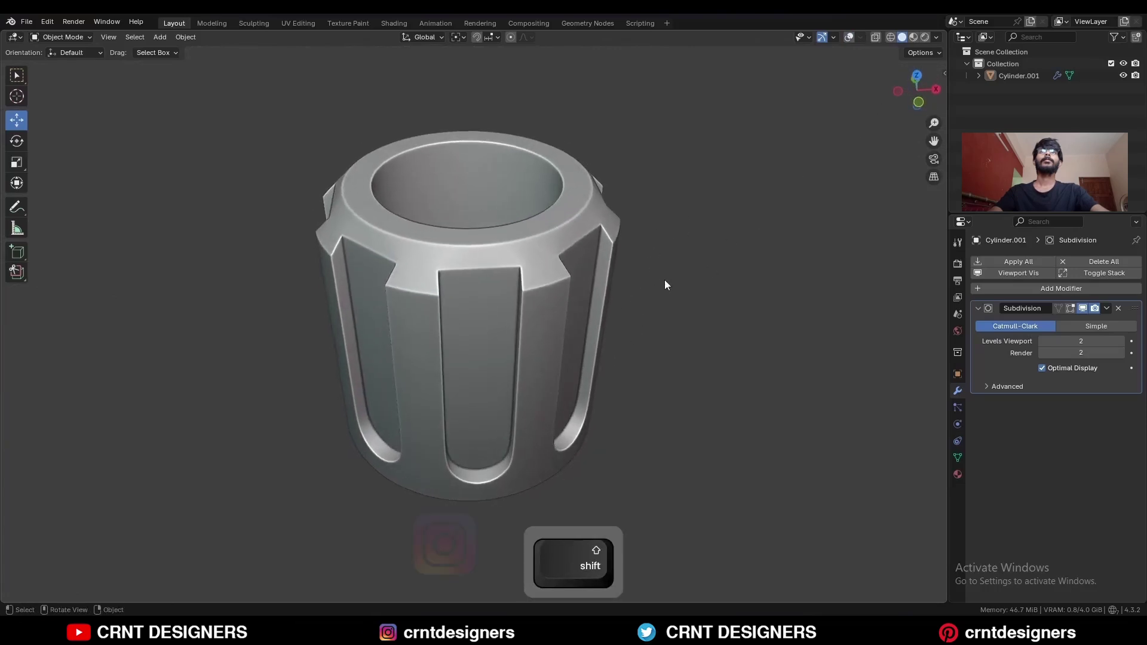